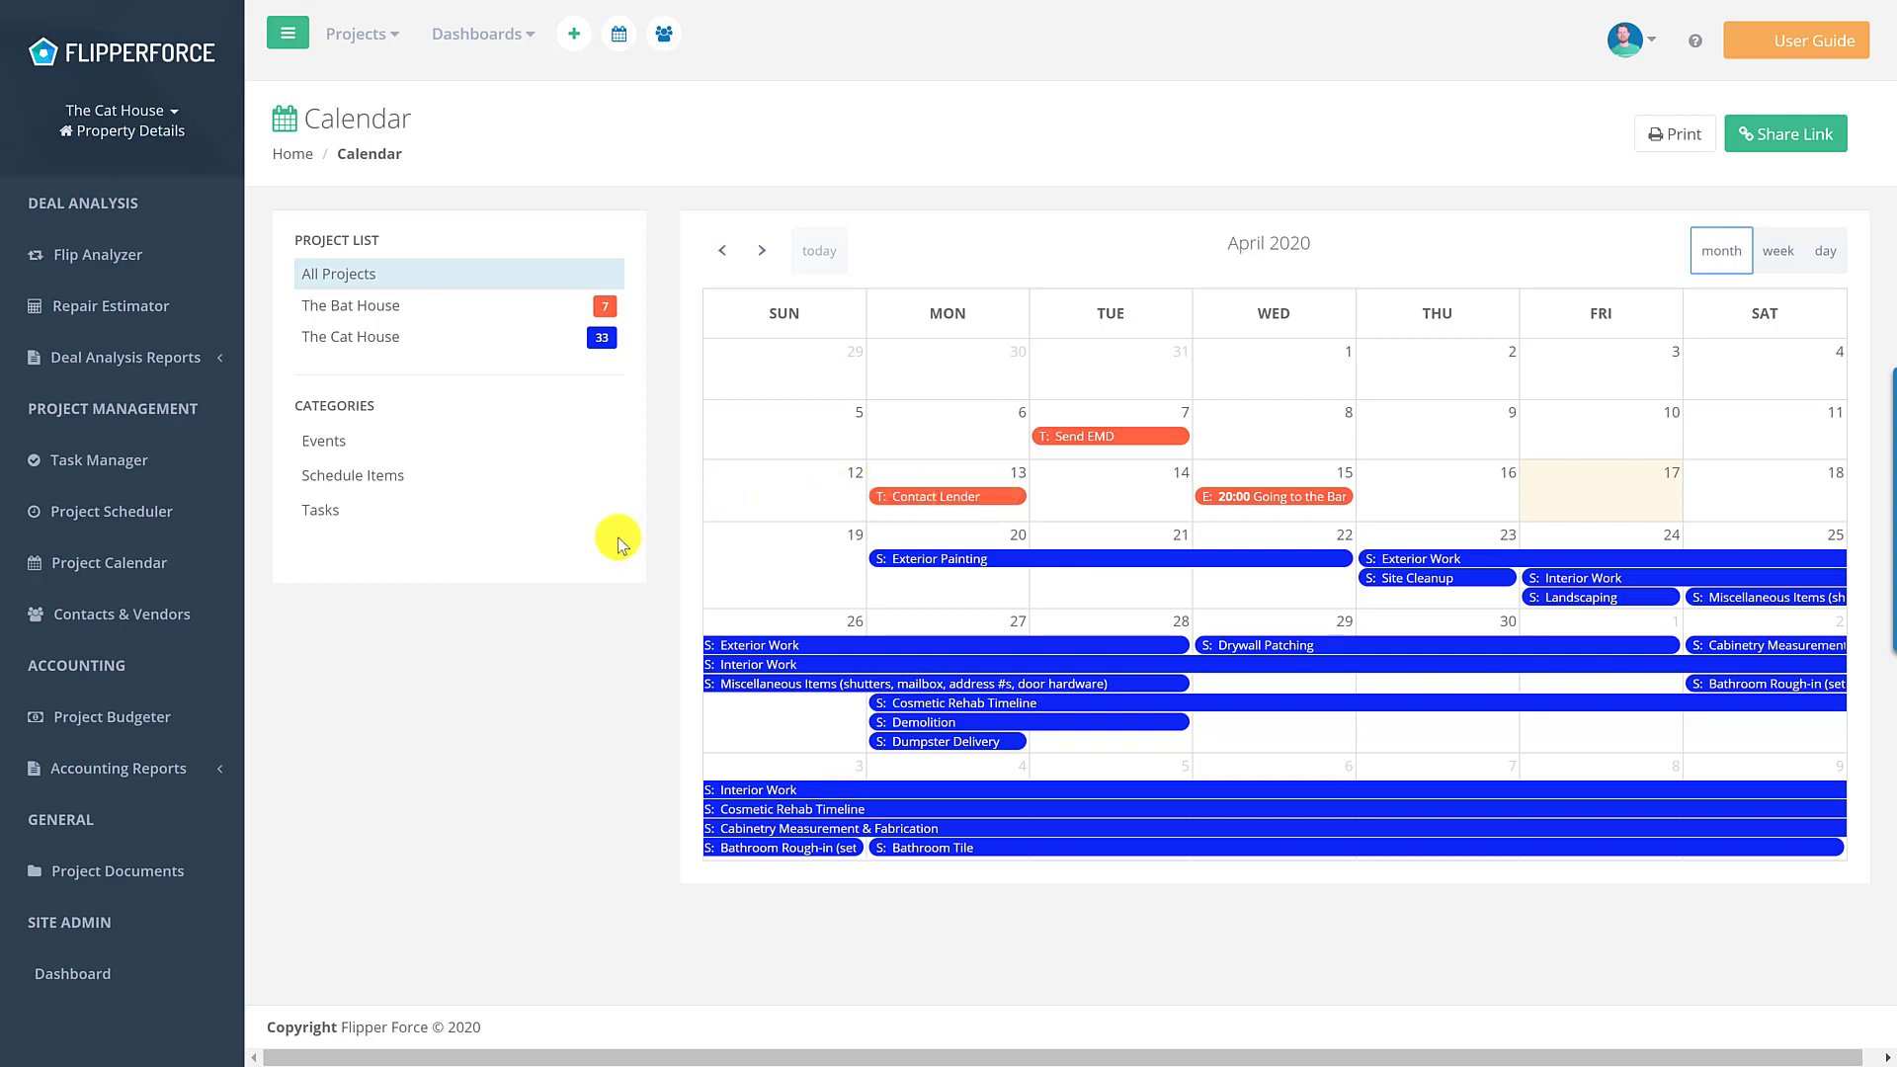
# Fit the project schedule in the scheduler, then return to the April 2020 calendar month view
pyautogui.click(208, 506)
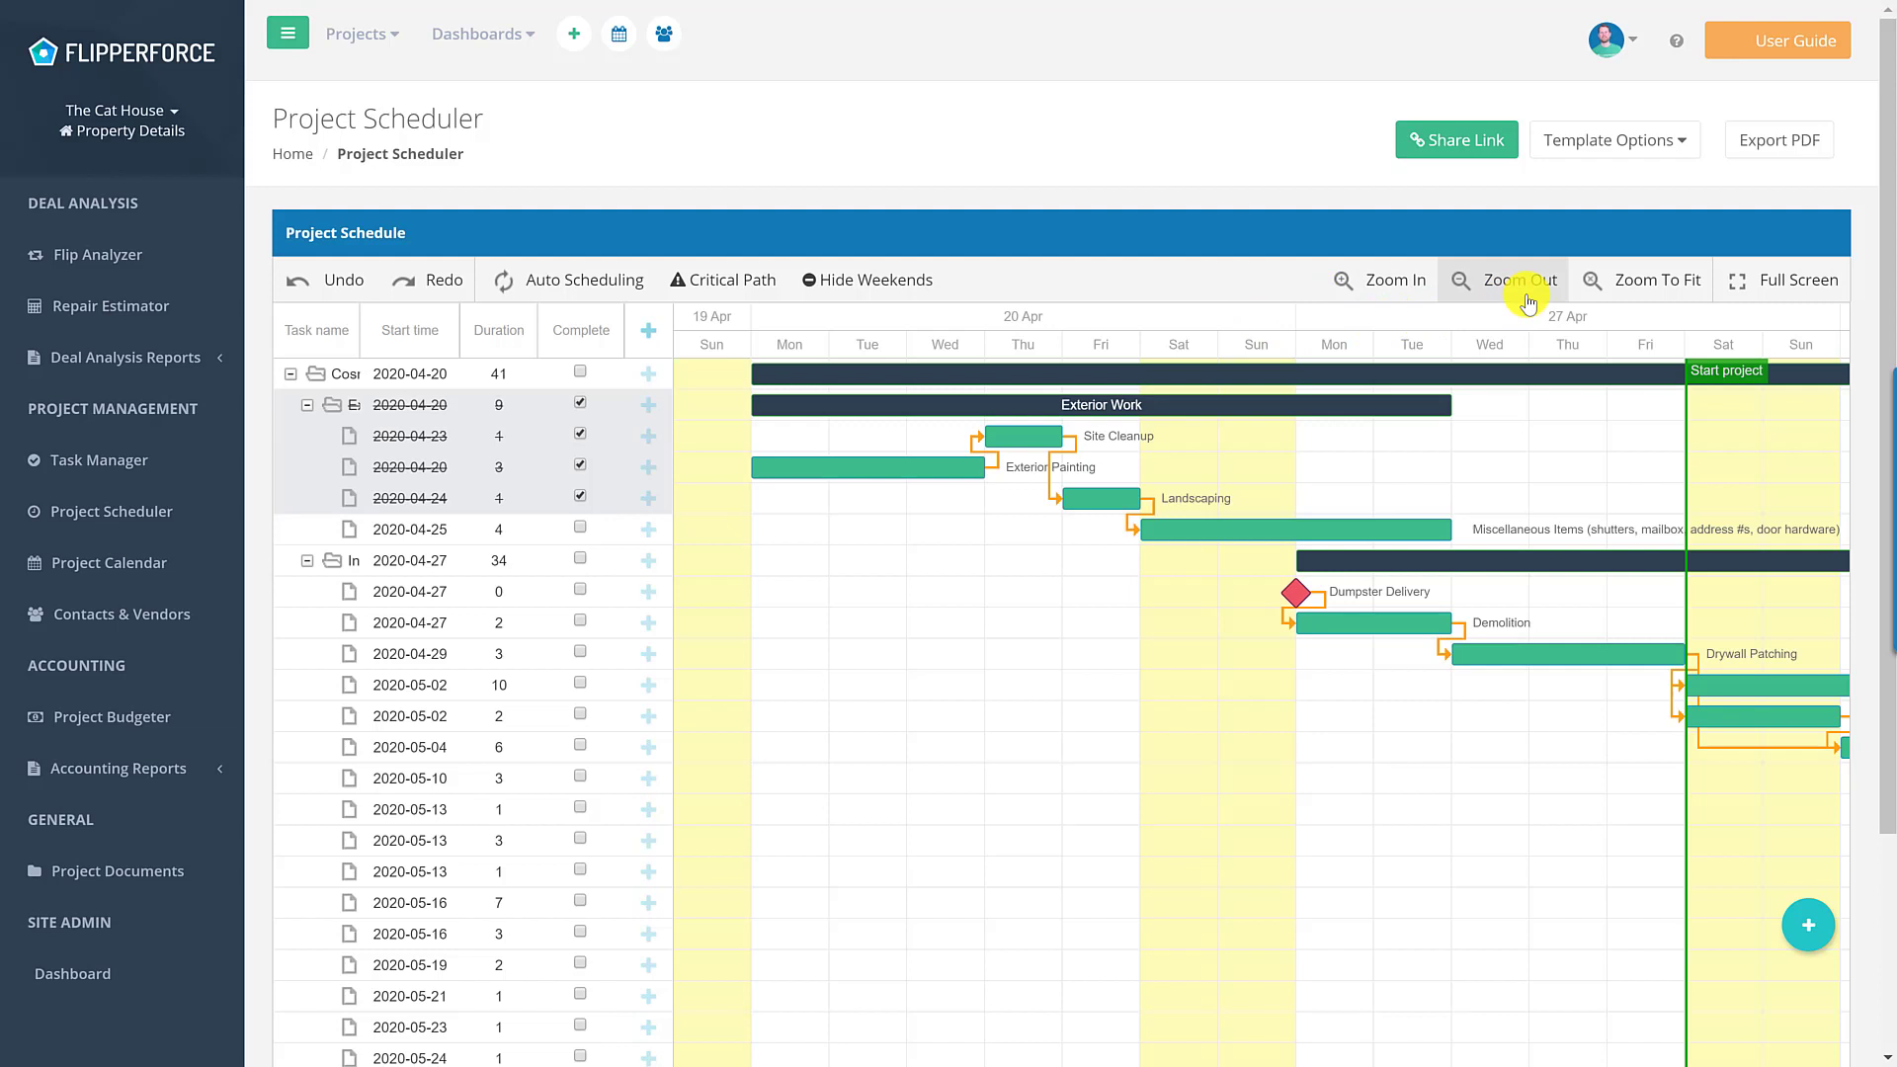
pyautogui.click(1611, 282)
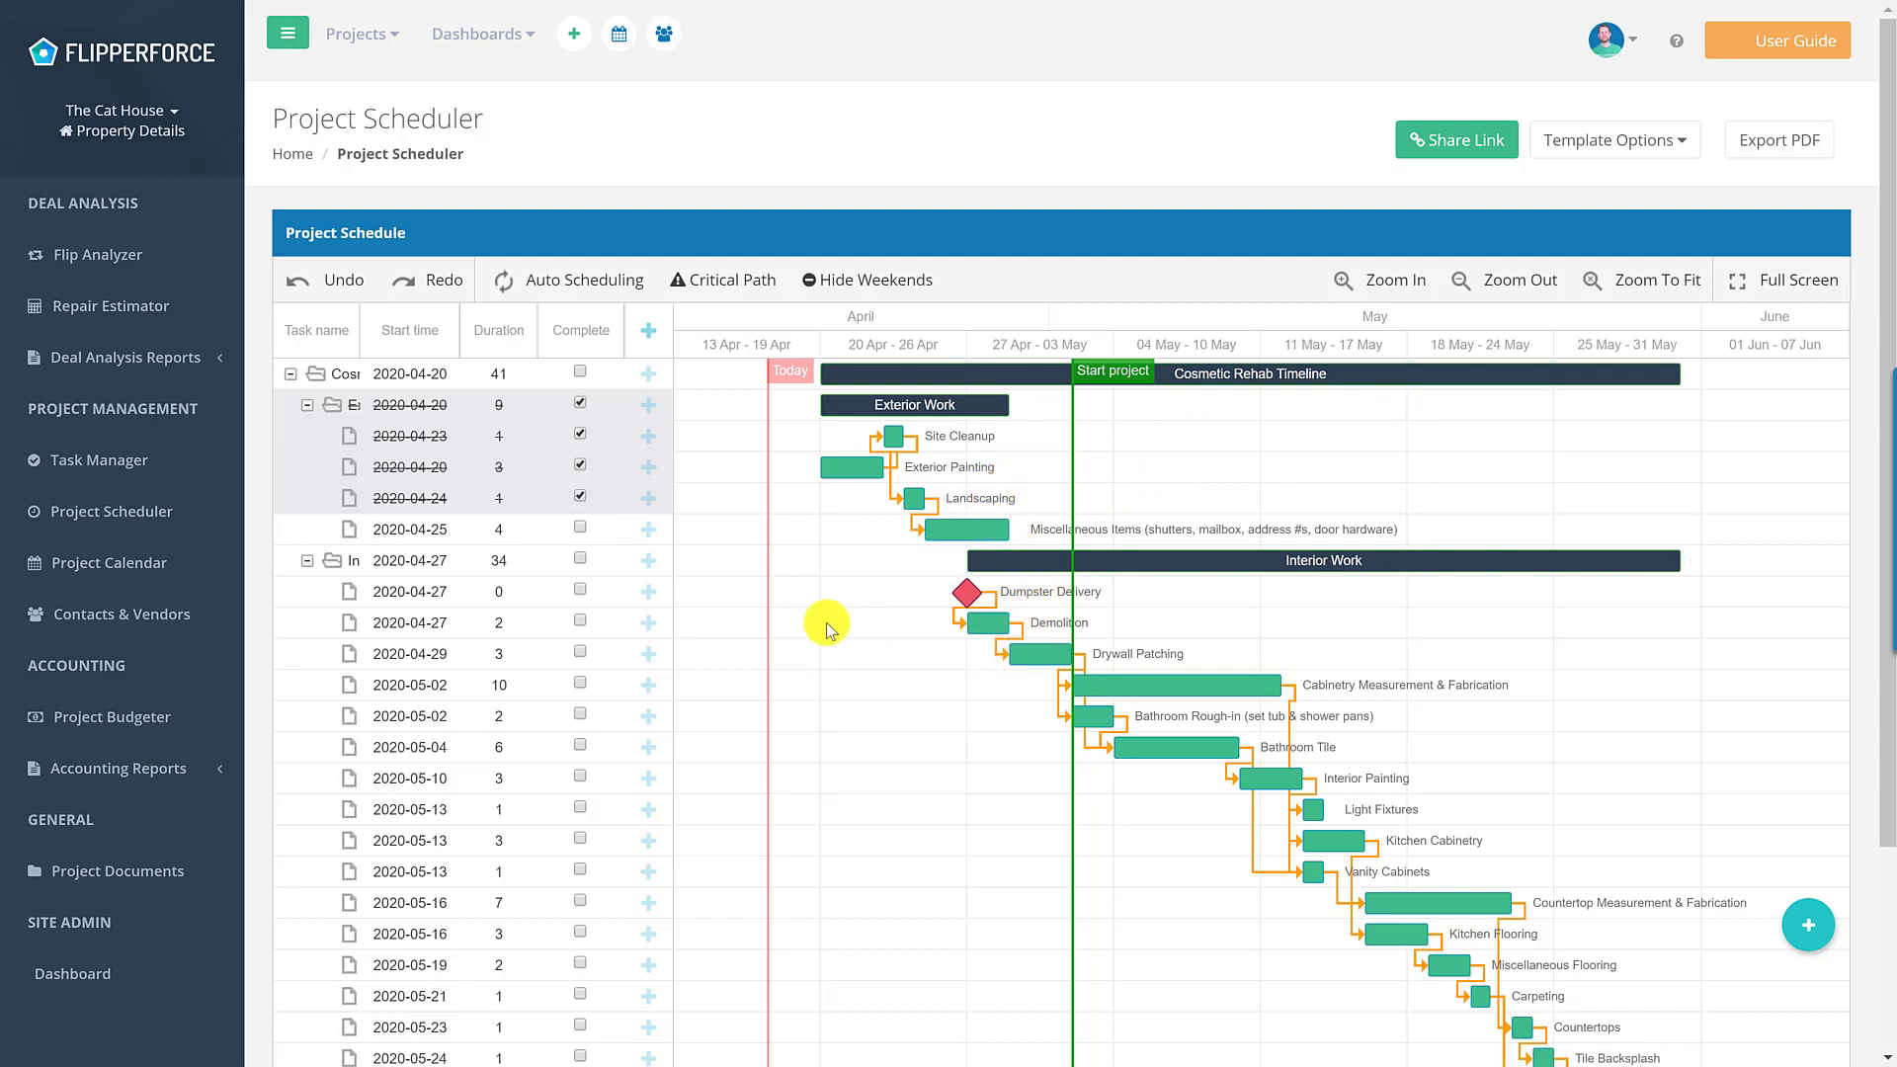
pyautogui.click(206, 573)
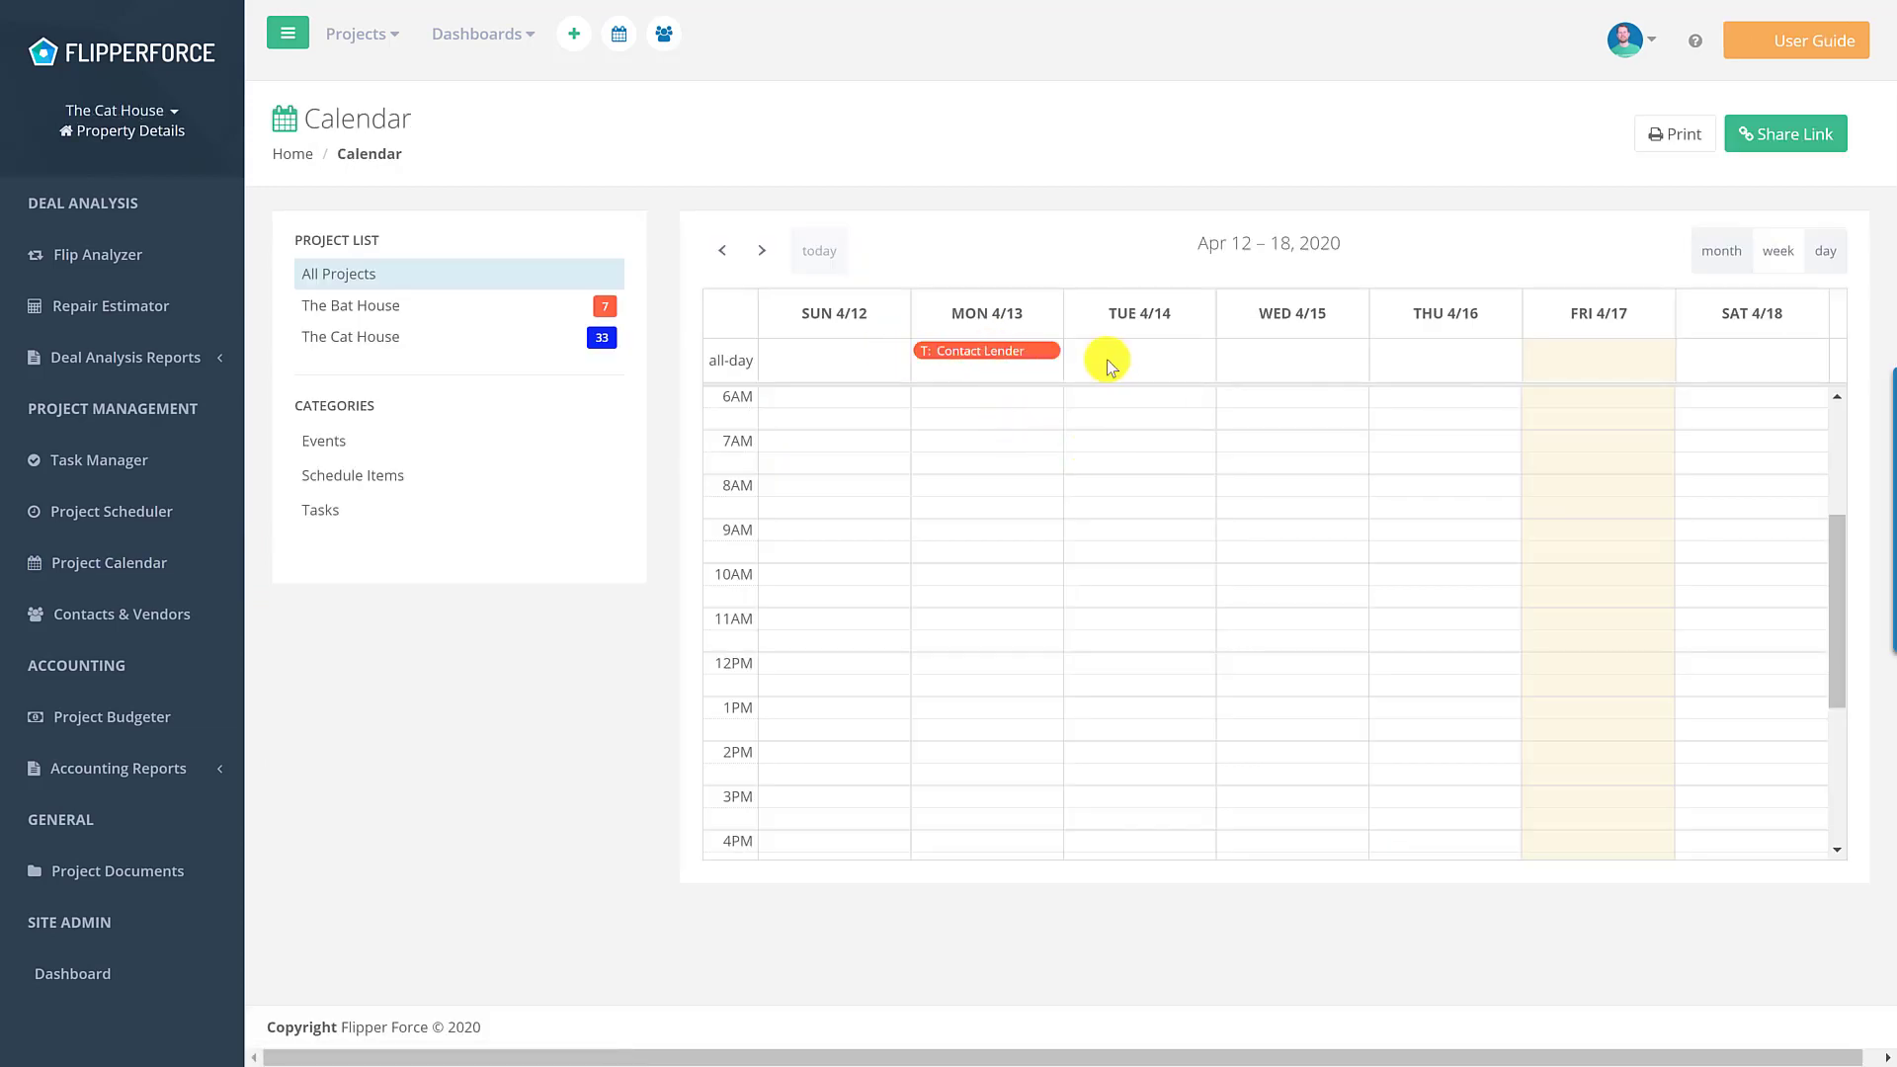
pyautogui.click(1719, 249)
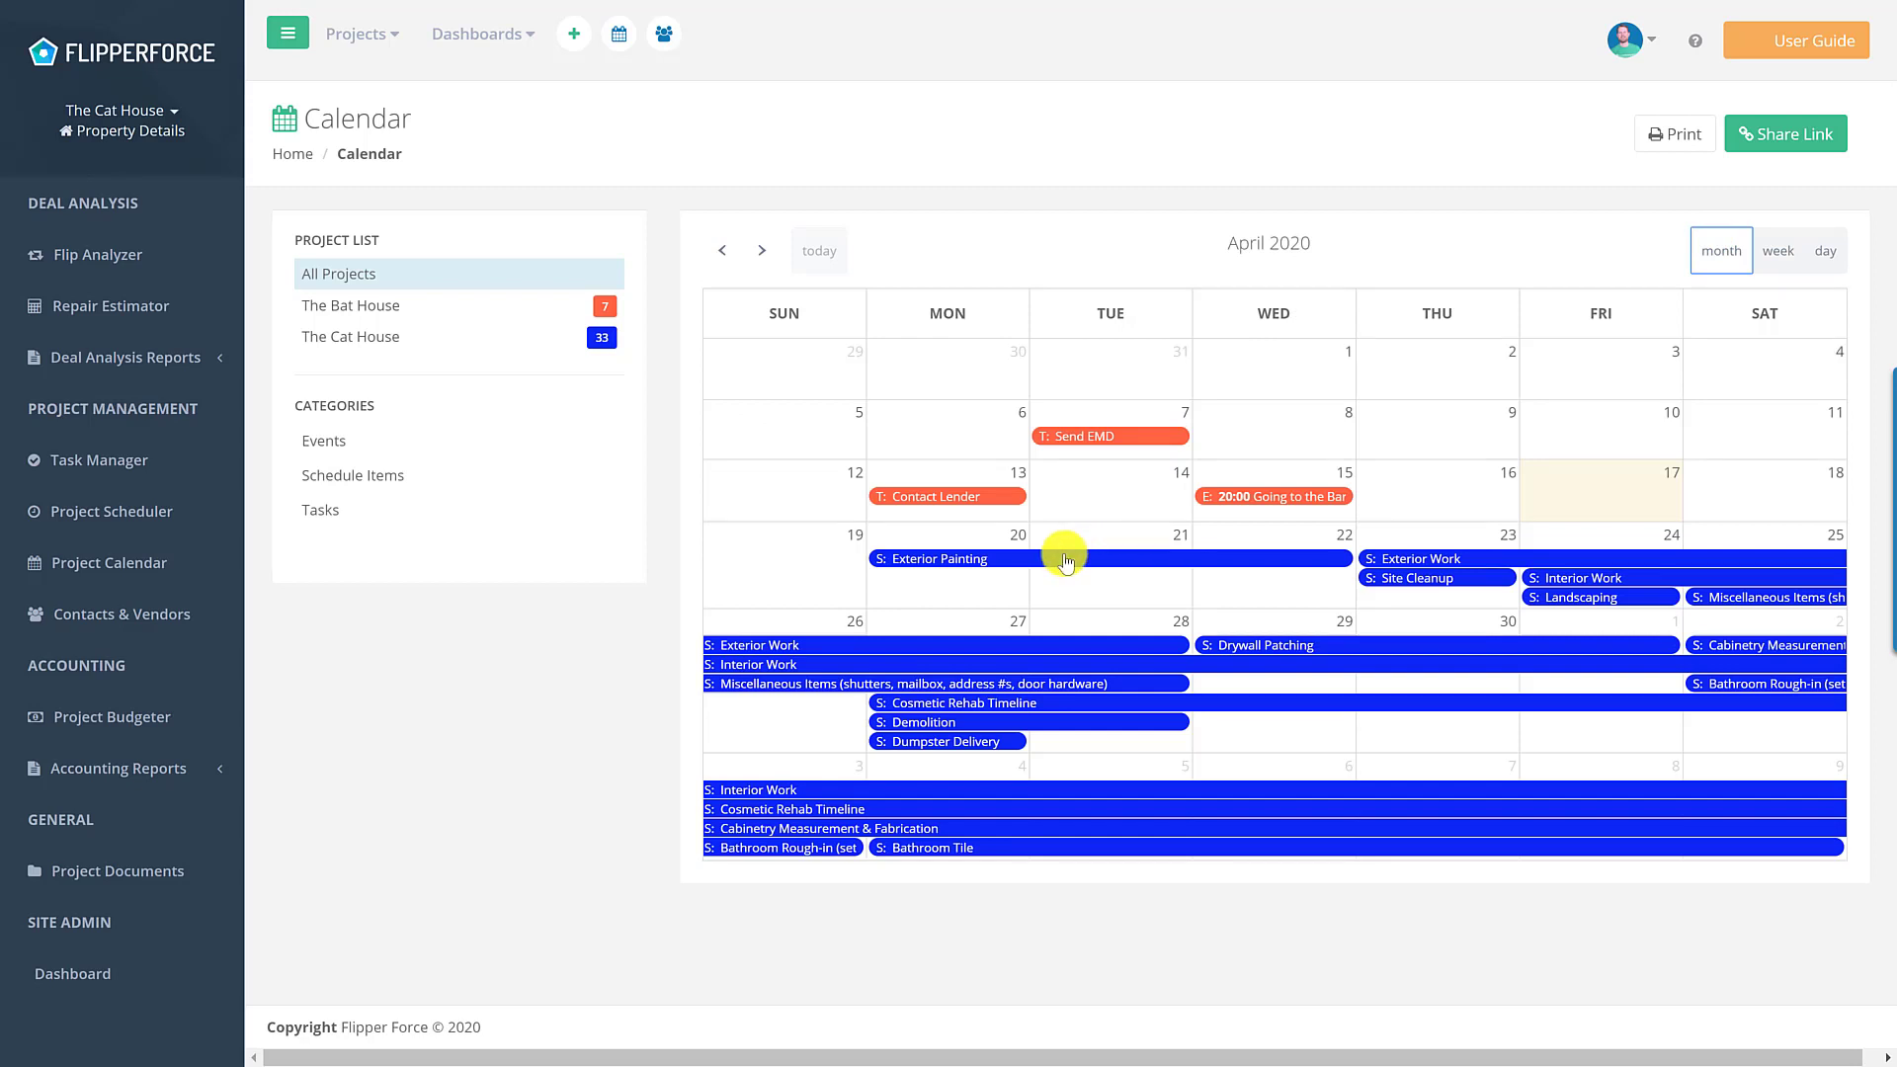
# Start a new event on April 20 titled 'Closing' with a 1:00PM start time
pyautogui.click(967, 587)
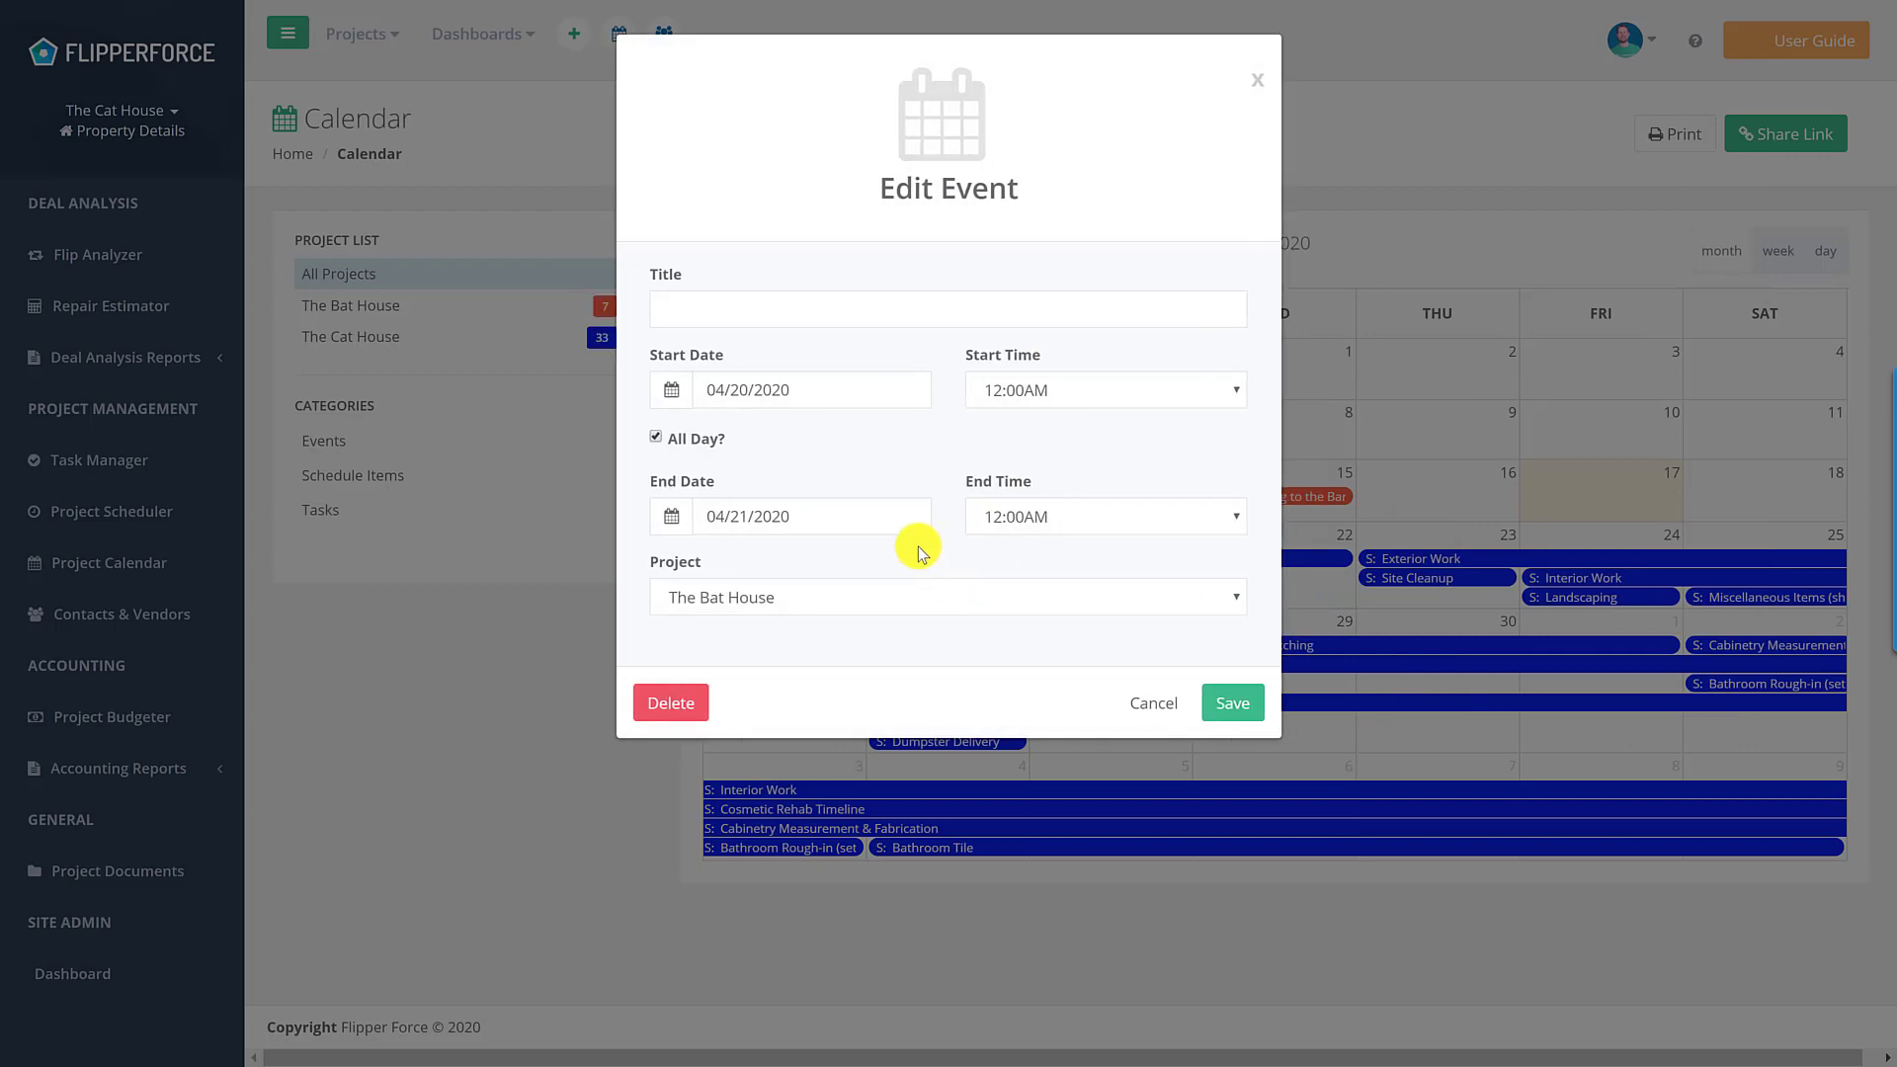
pyautogui.click(918, 320)
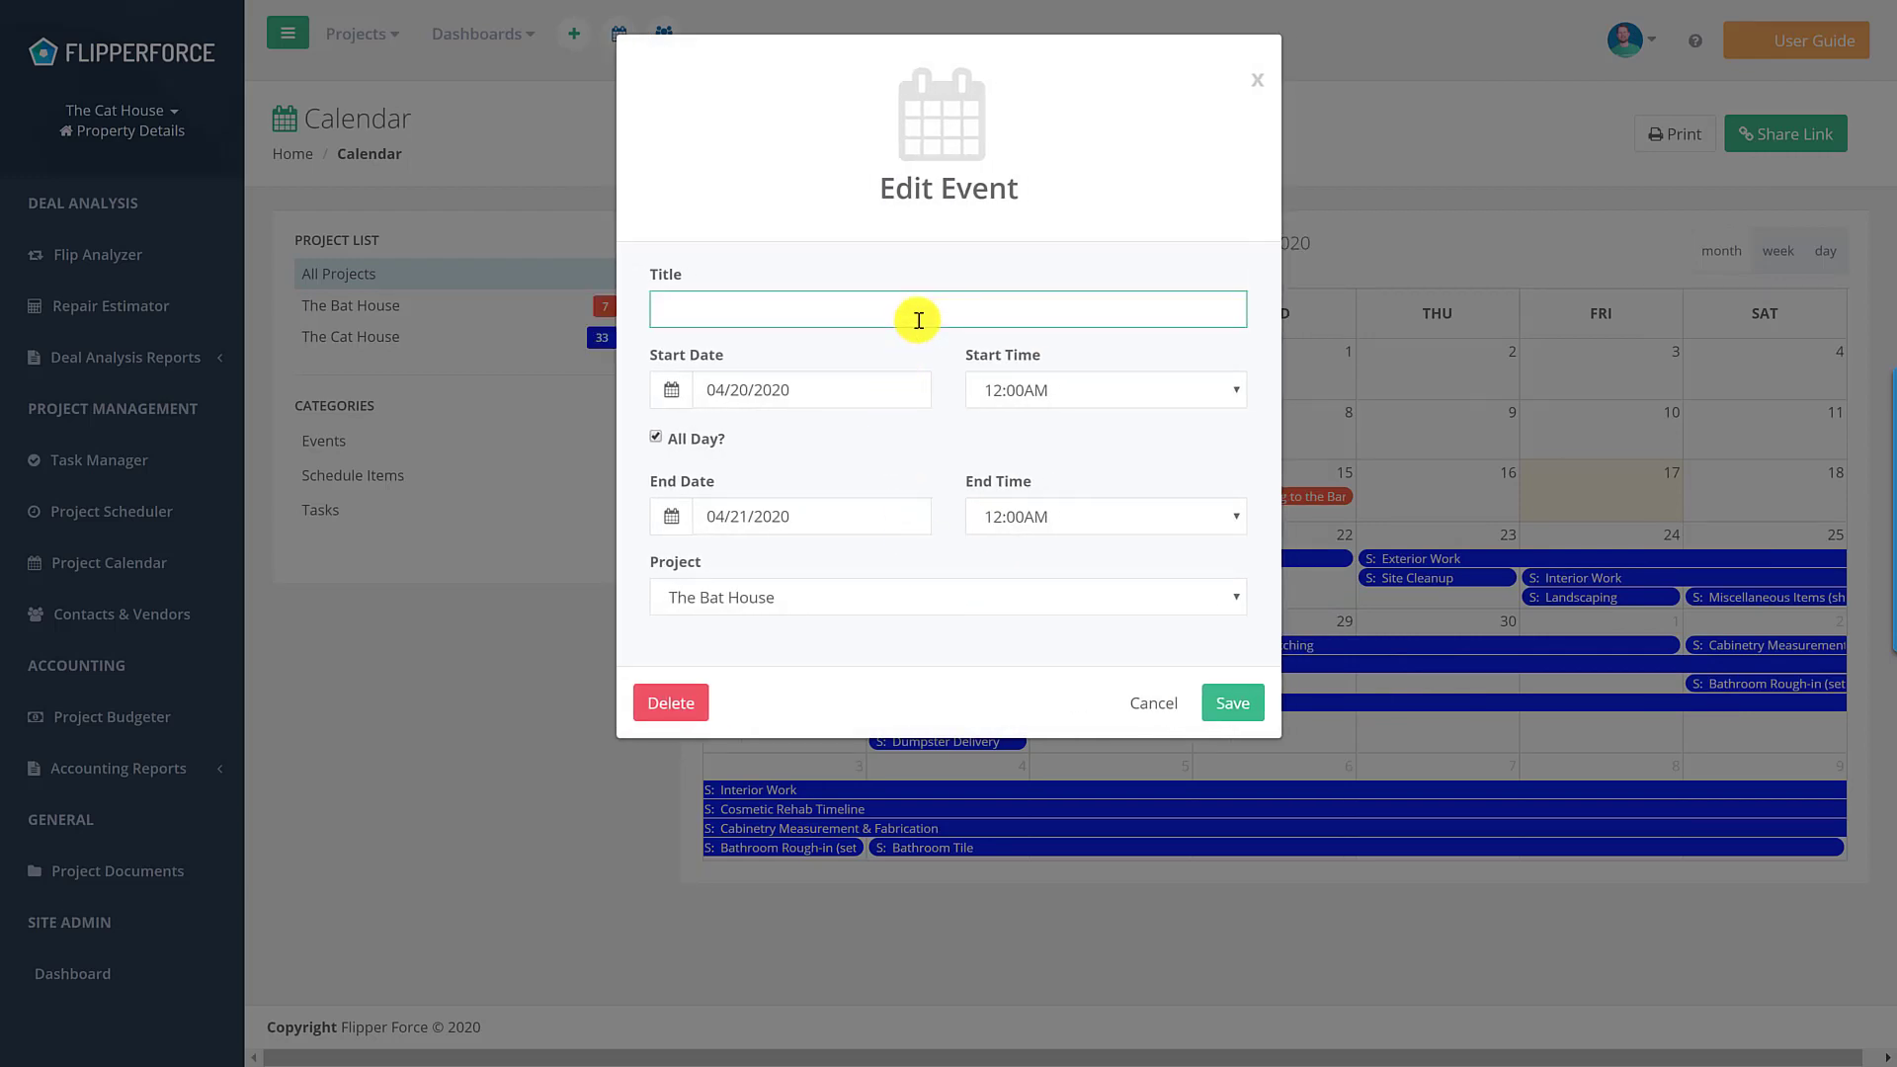
pyautogui.write('Closing')
pyautogui.click(1017, 391)
pyautogui.scroll(-3, 1032, 554)
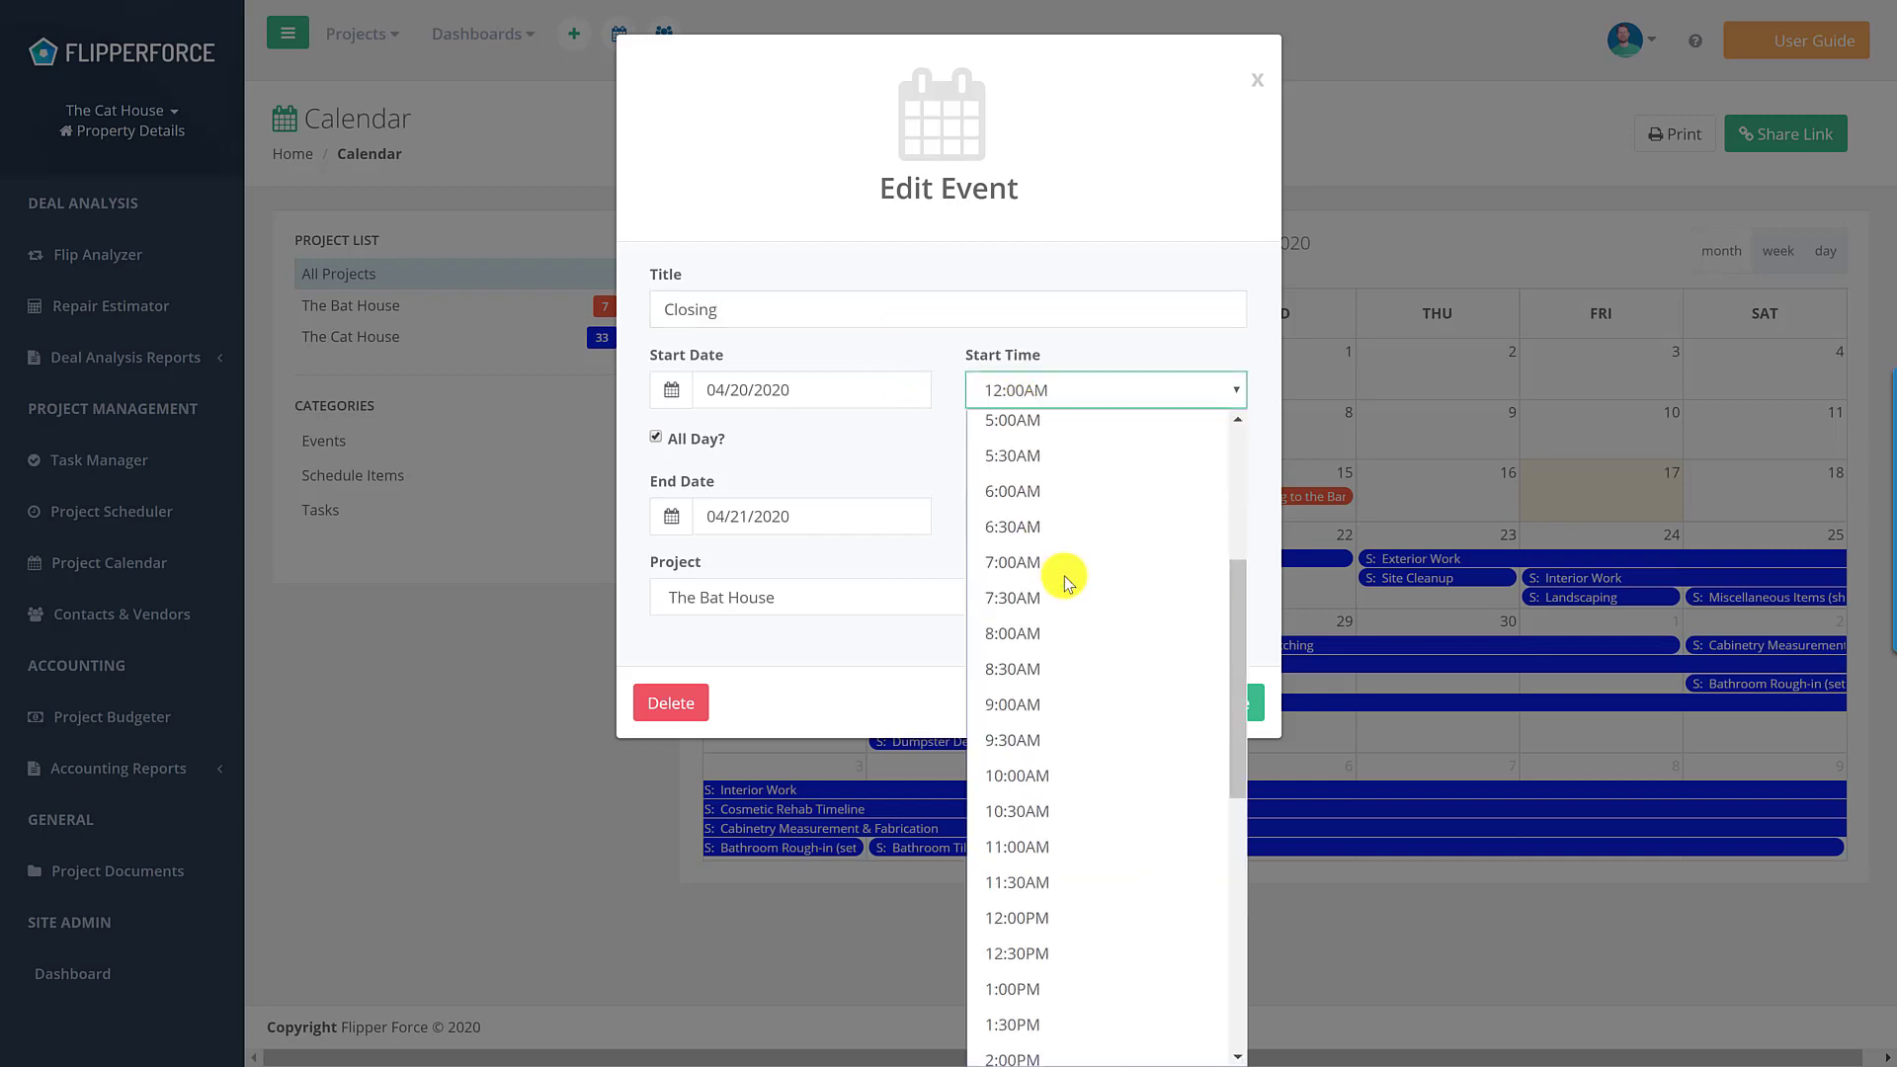
pyautogui.click(1042, 984)
# Turn off All Day, set the end to 04/20/2020 at 2:00PM, and save the event
pyautogui.click(655, 437)
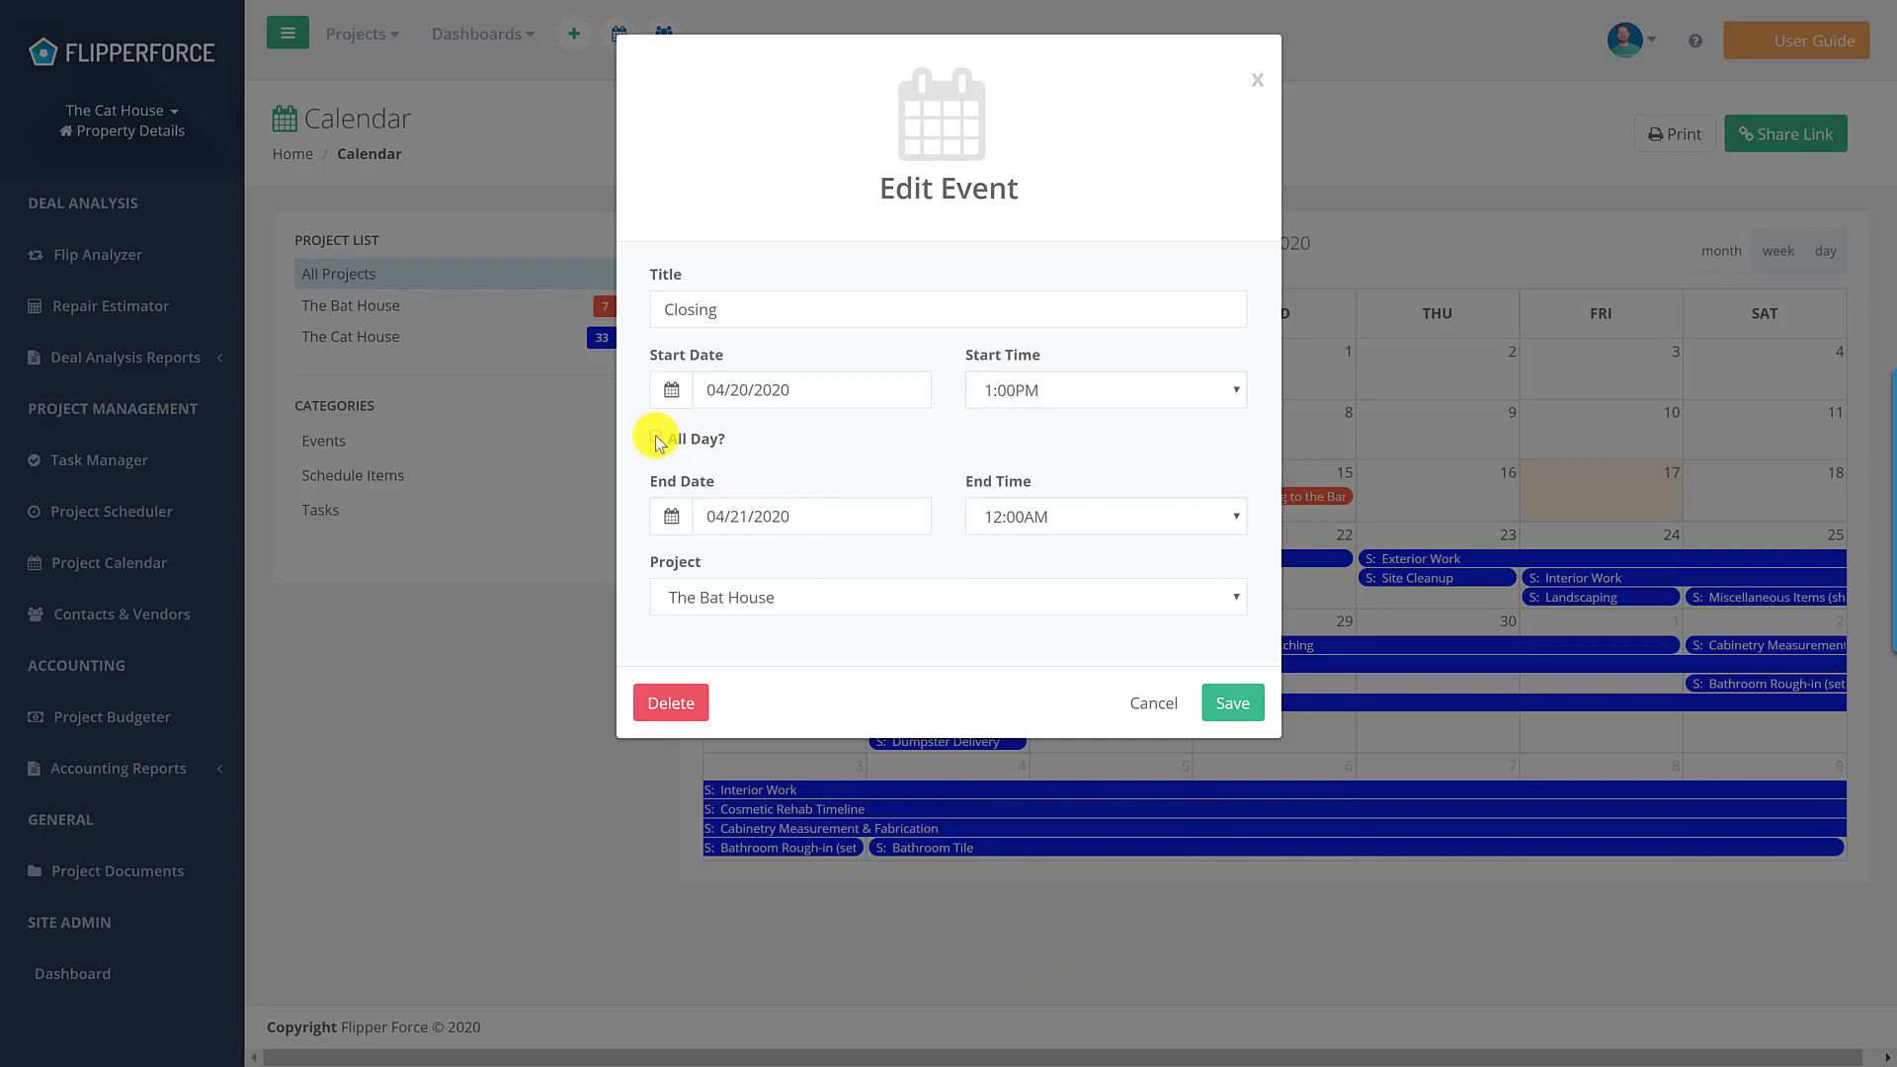
pyautogui.click(790, 525)
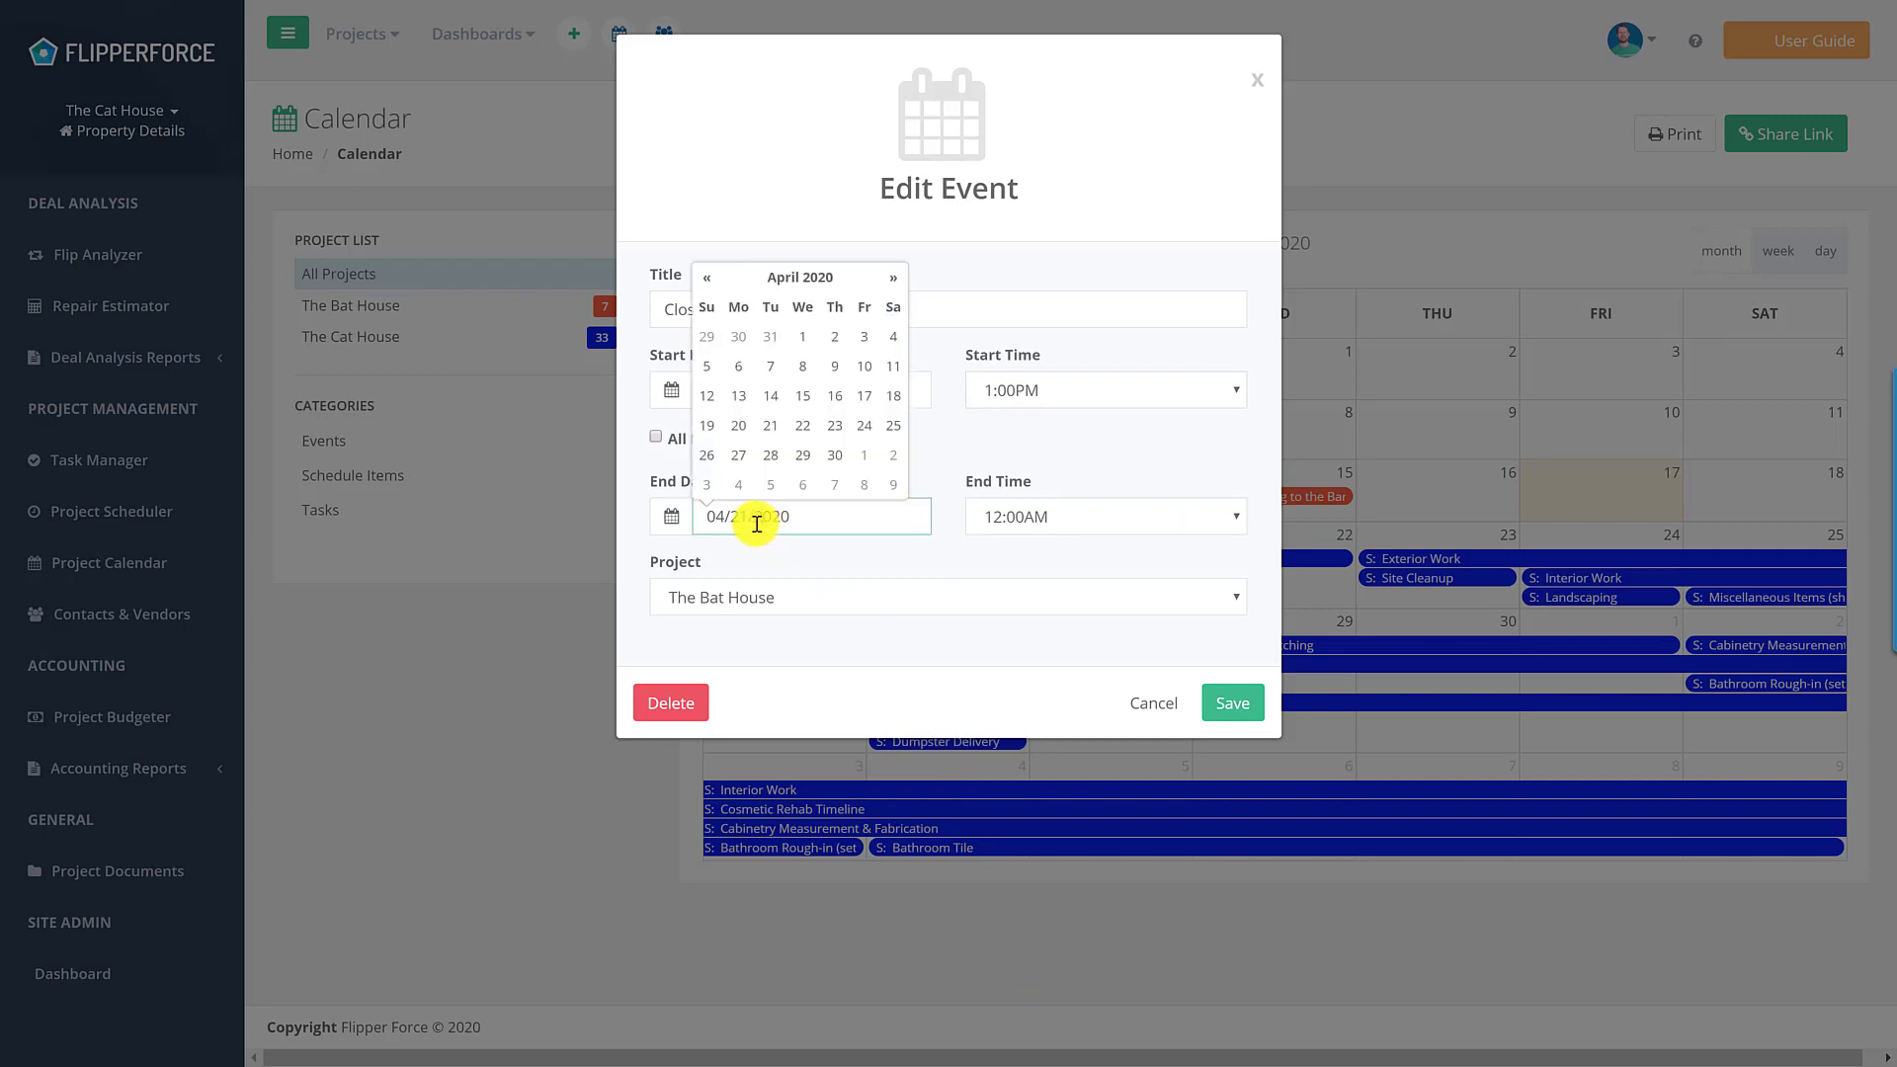
pyautogui.click(746, 426)
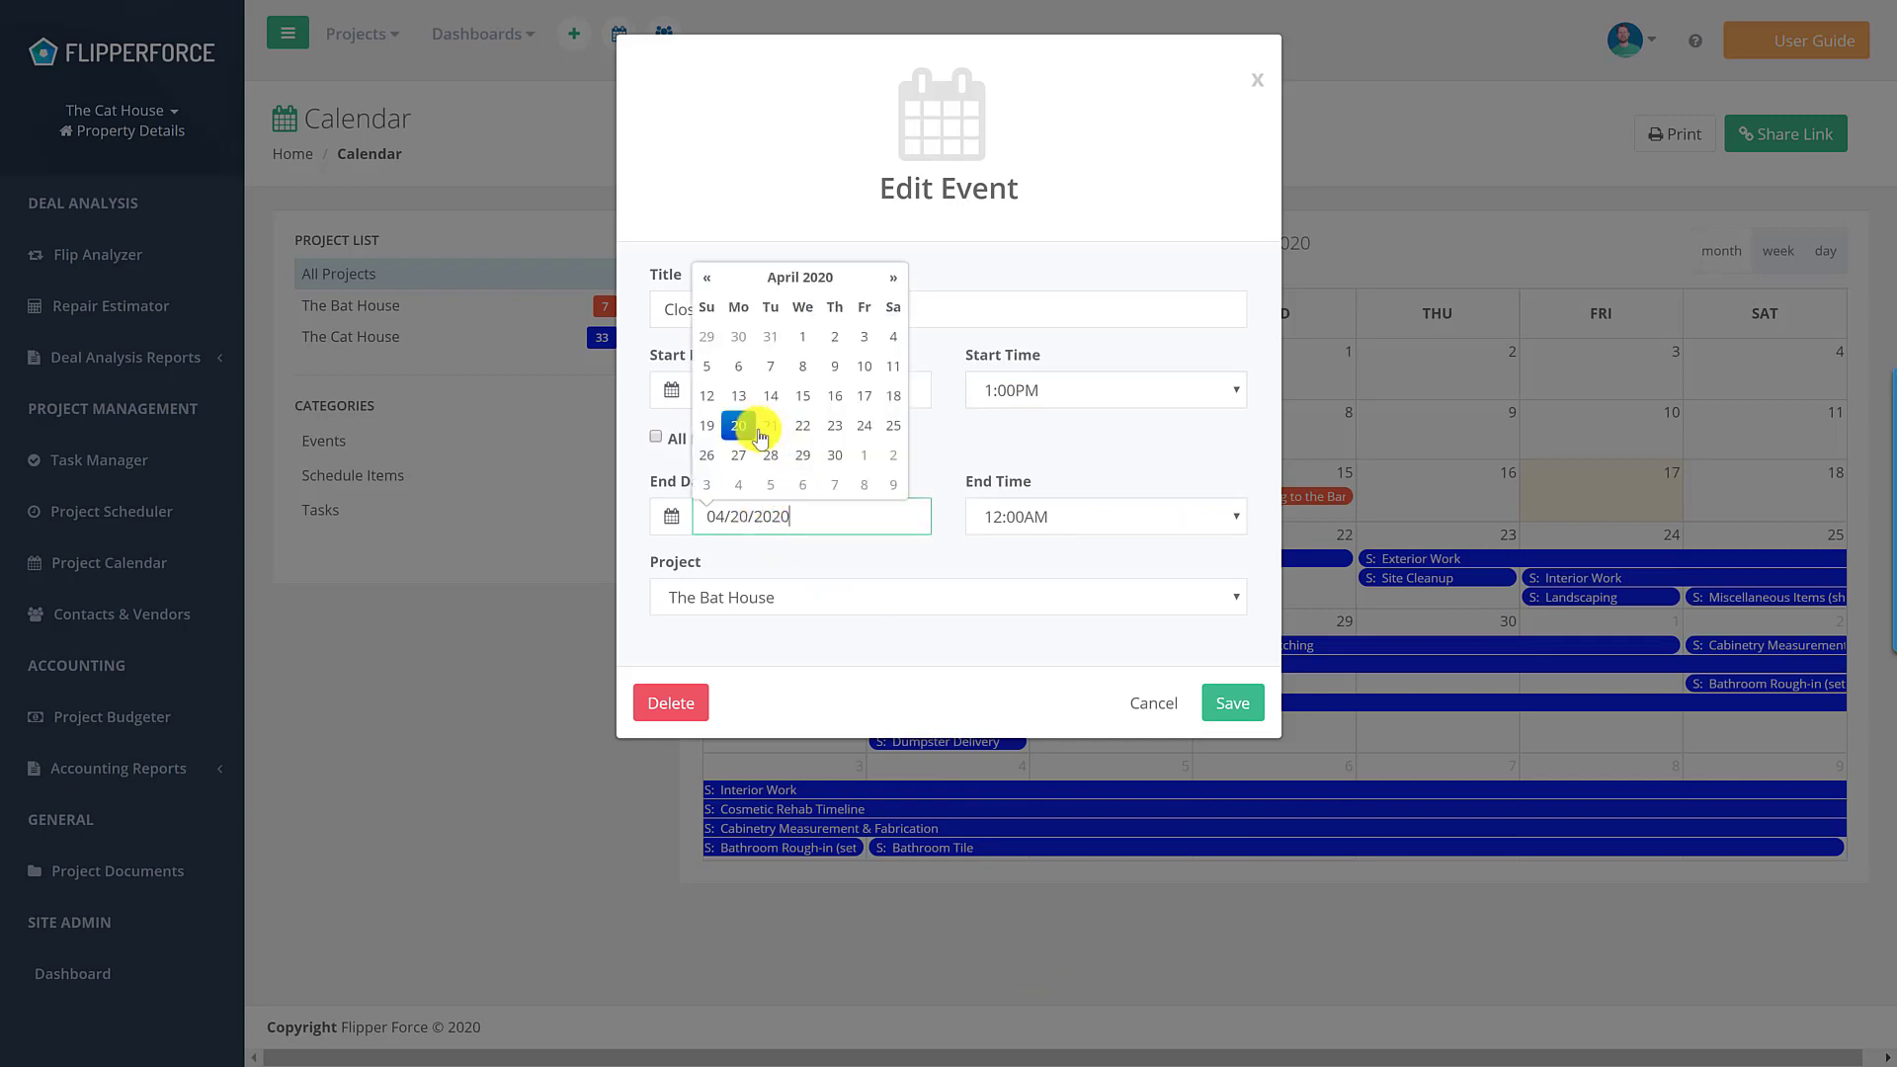
pyautogui.click(1059, 518)
pyautogui.scroll(-5, 1135, 648)
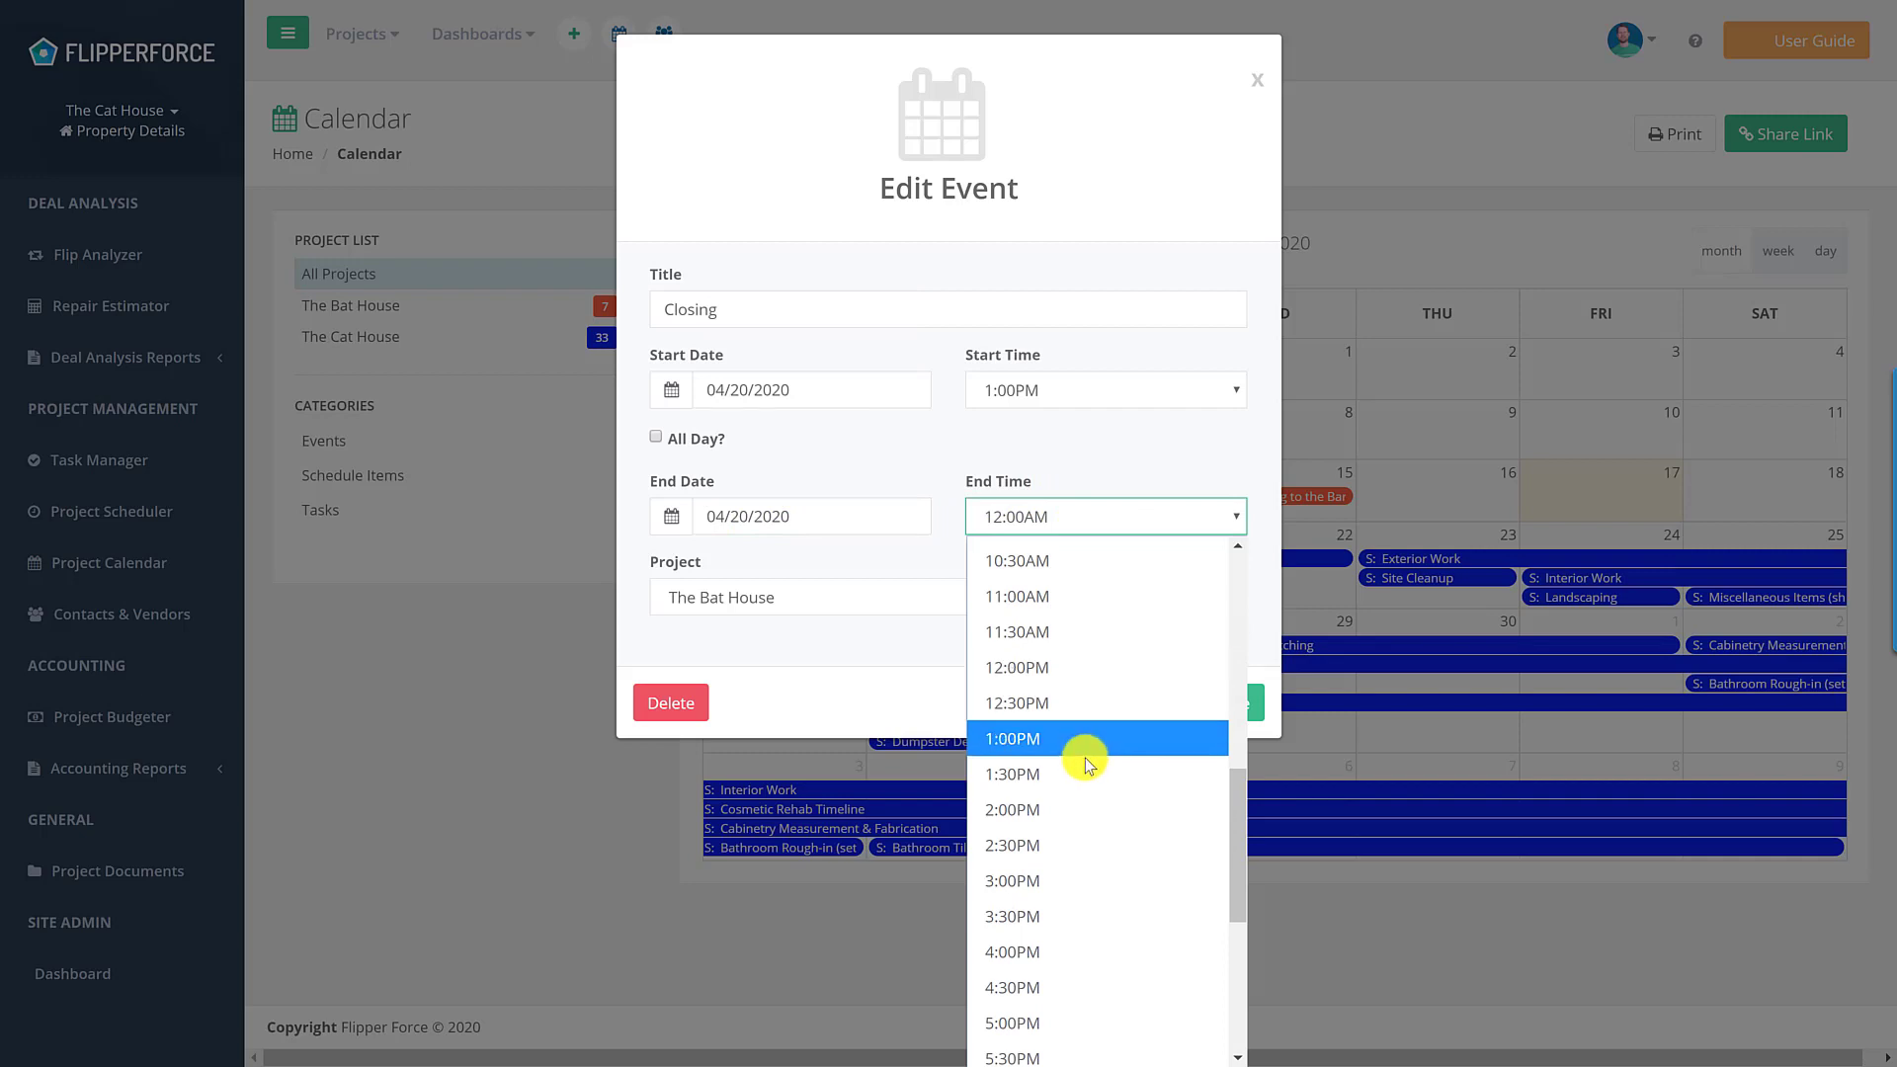
pyautogui.click(1075, 805)
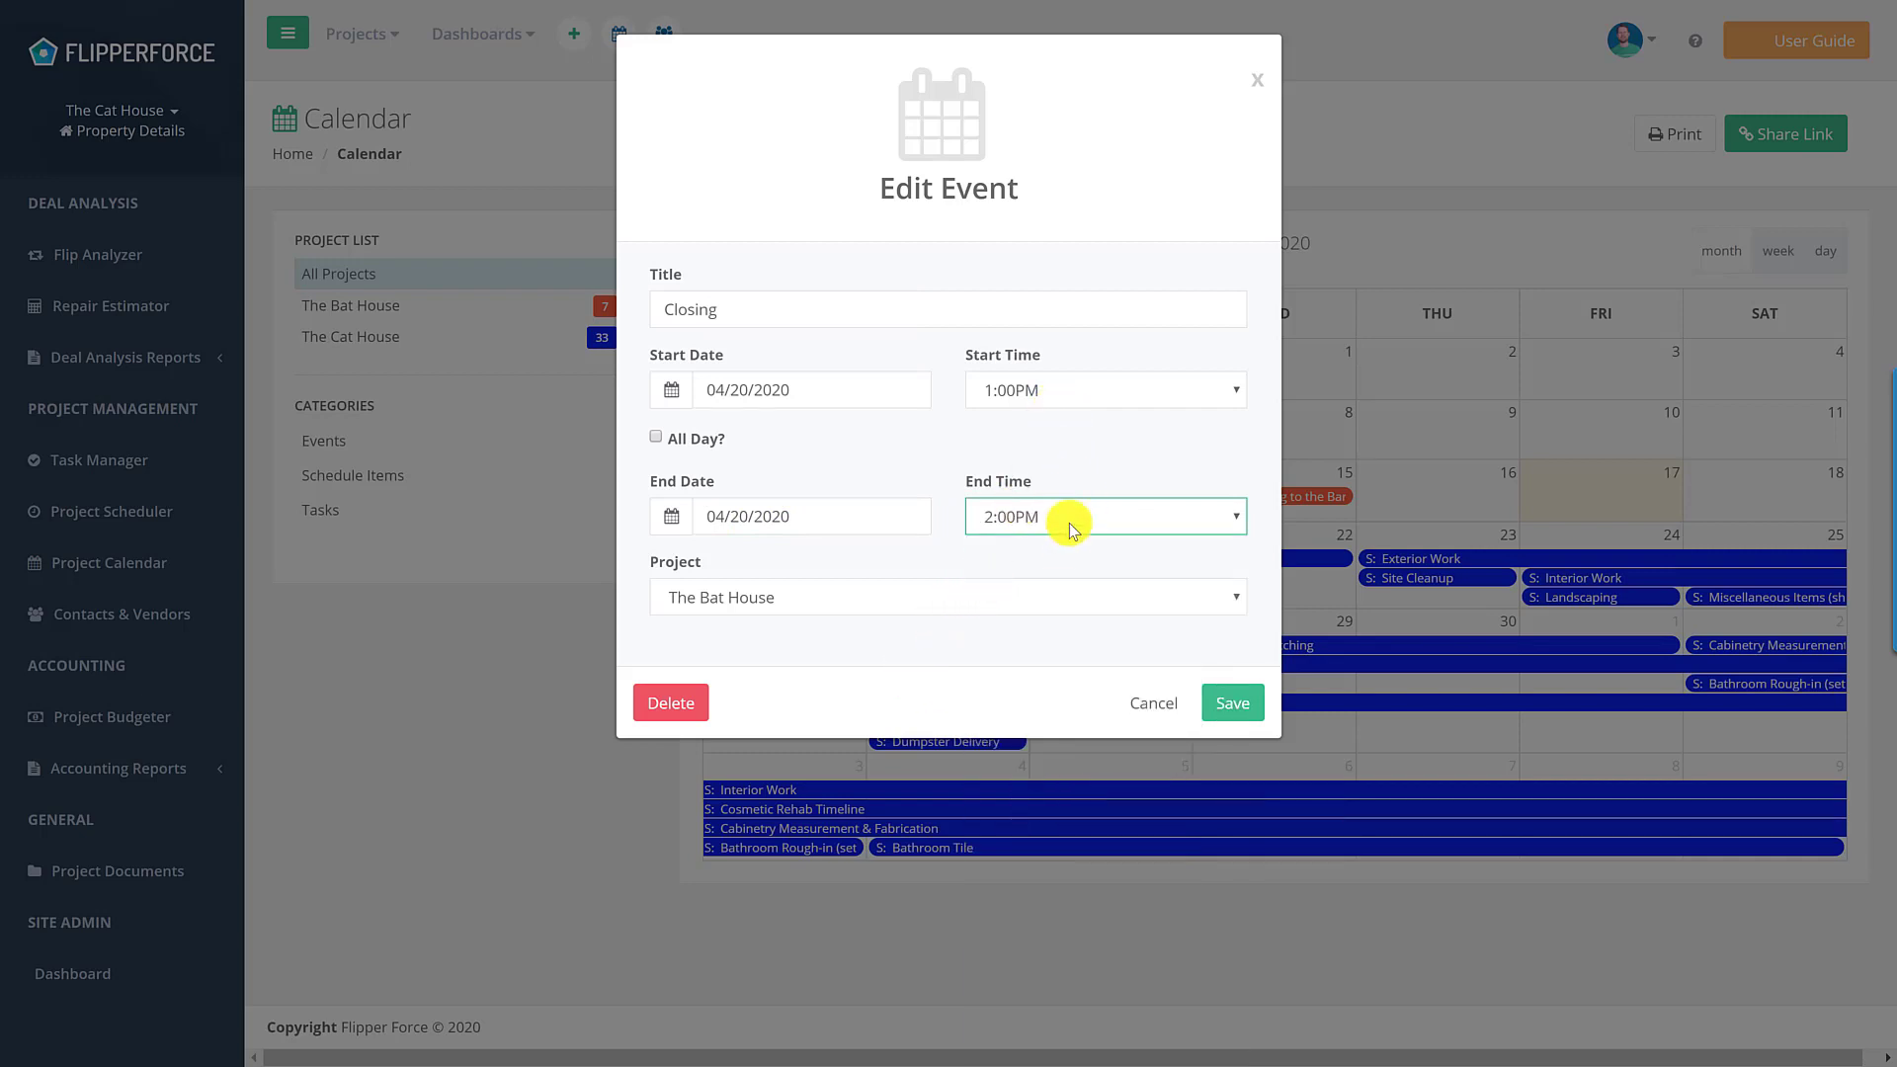
pyautogui.click(1225, 706)
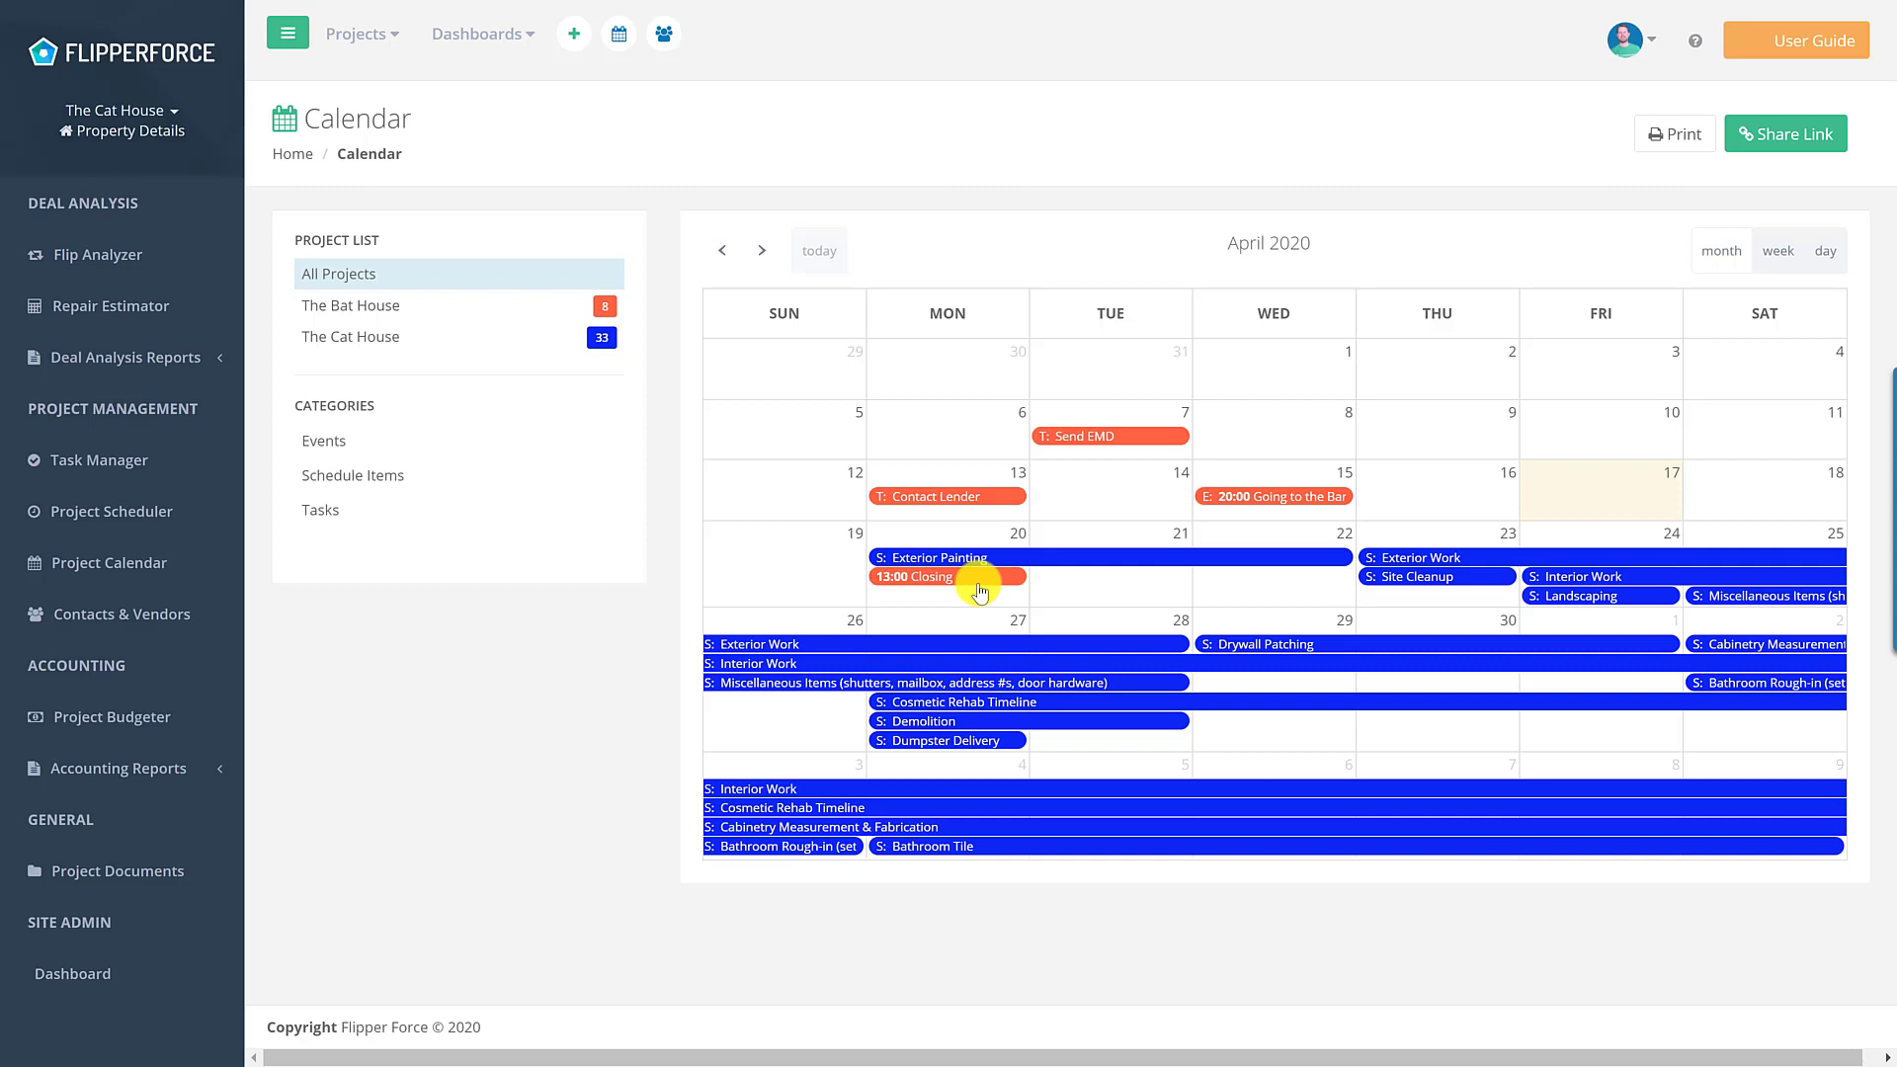
pyautogui.click(607, 308)
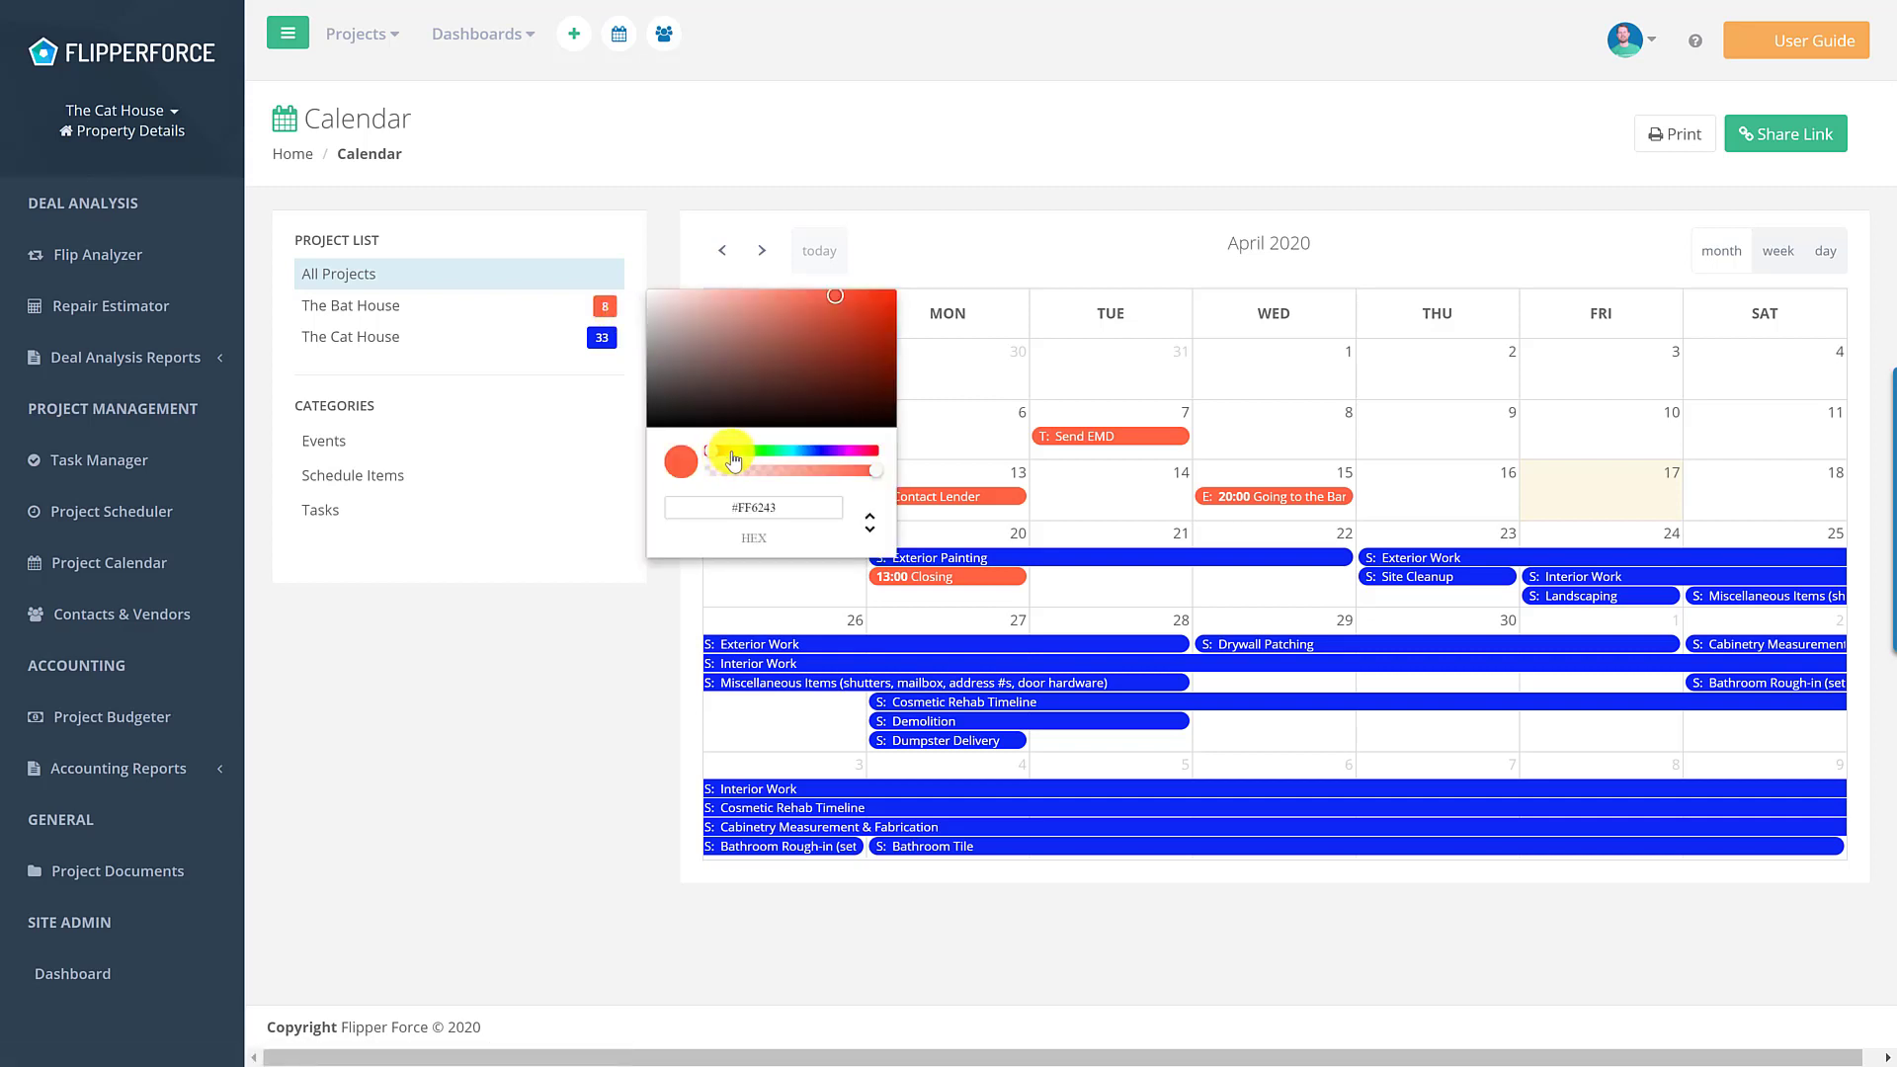
pyautogui.moveTo(730, 461); pyautogui.dragTo(739, 461)
pyautogui.click(678, 154)
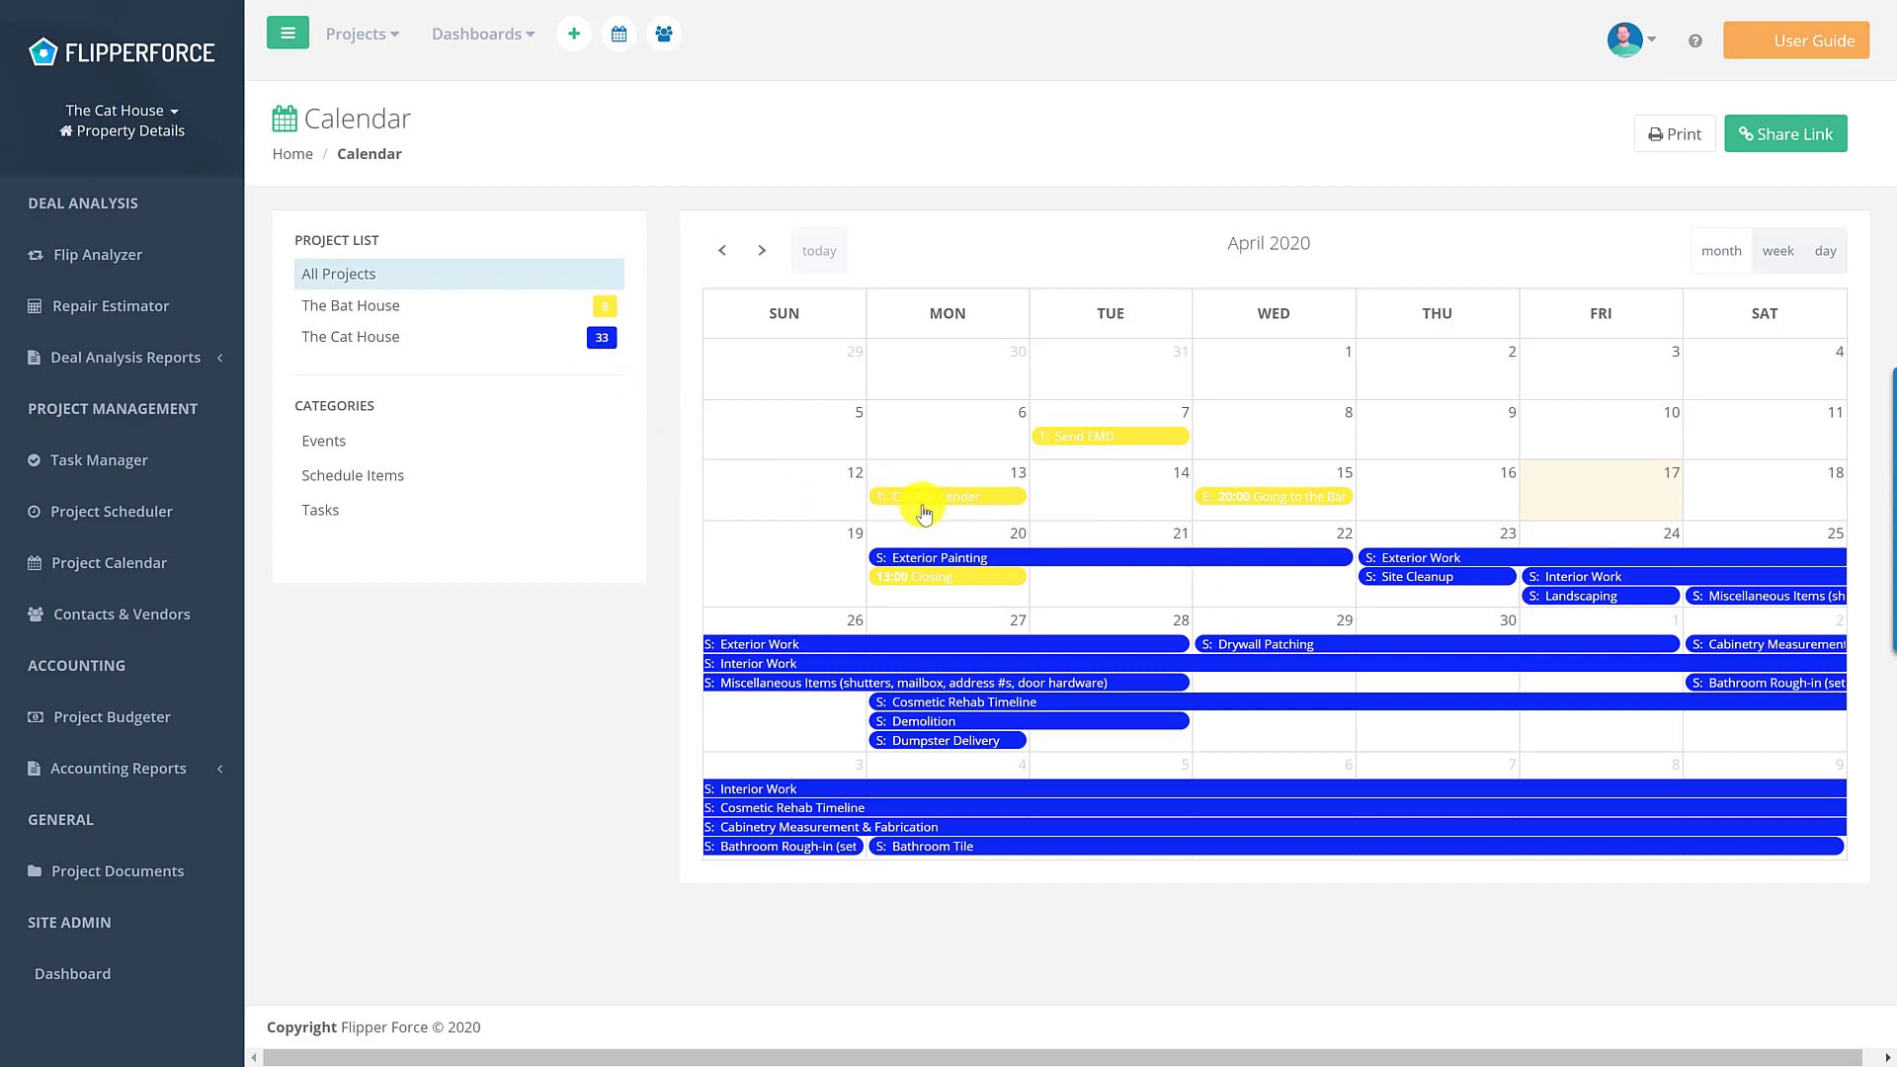
pyautogui.click(605, 311)
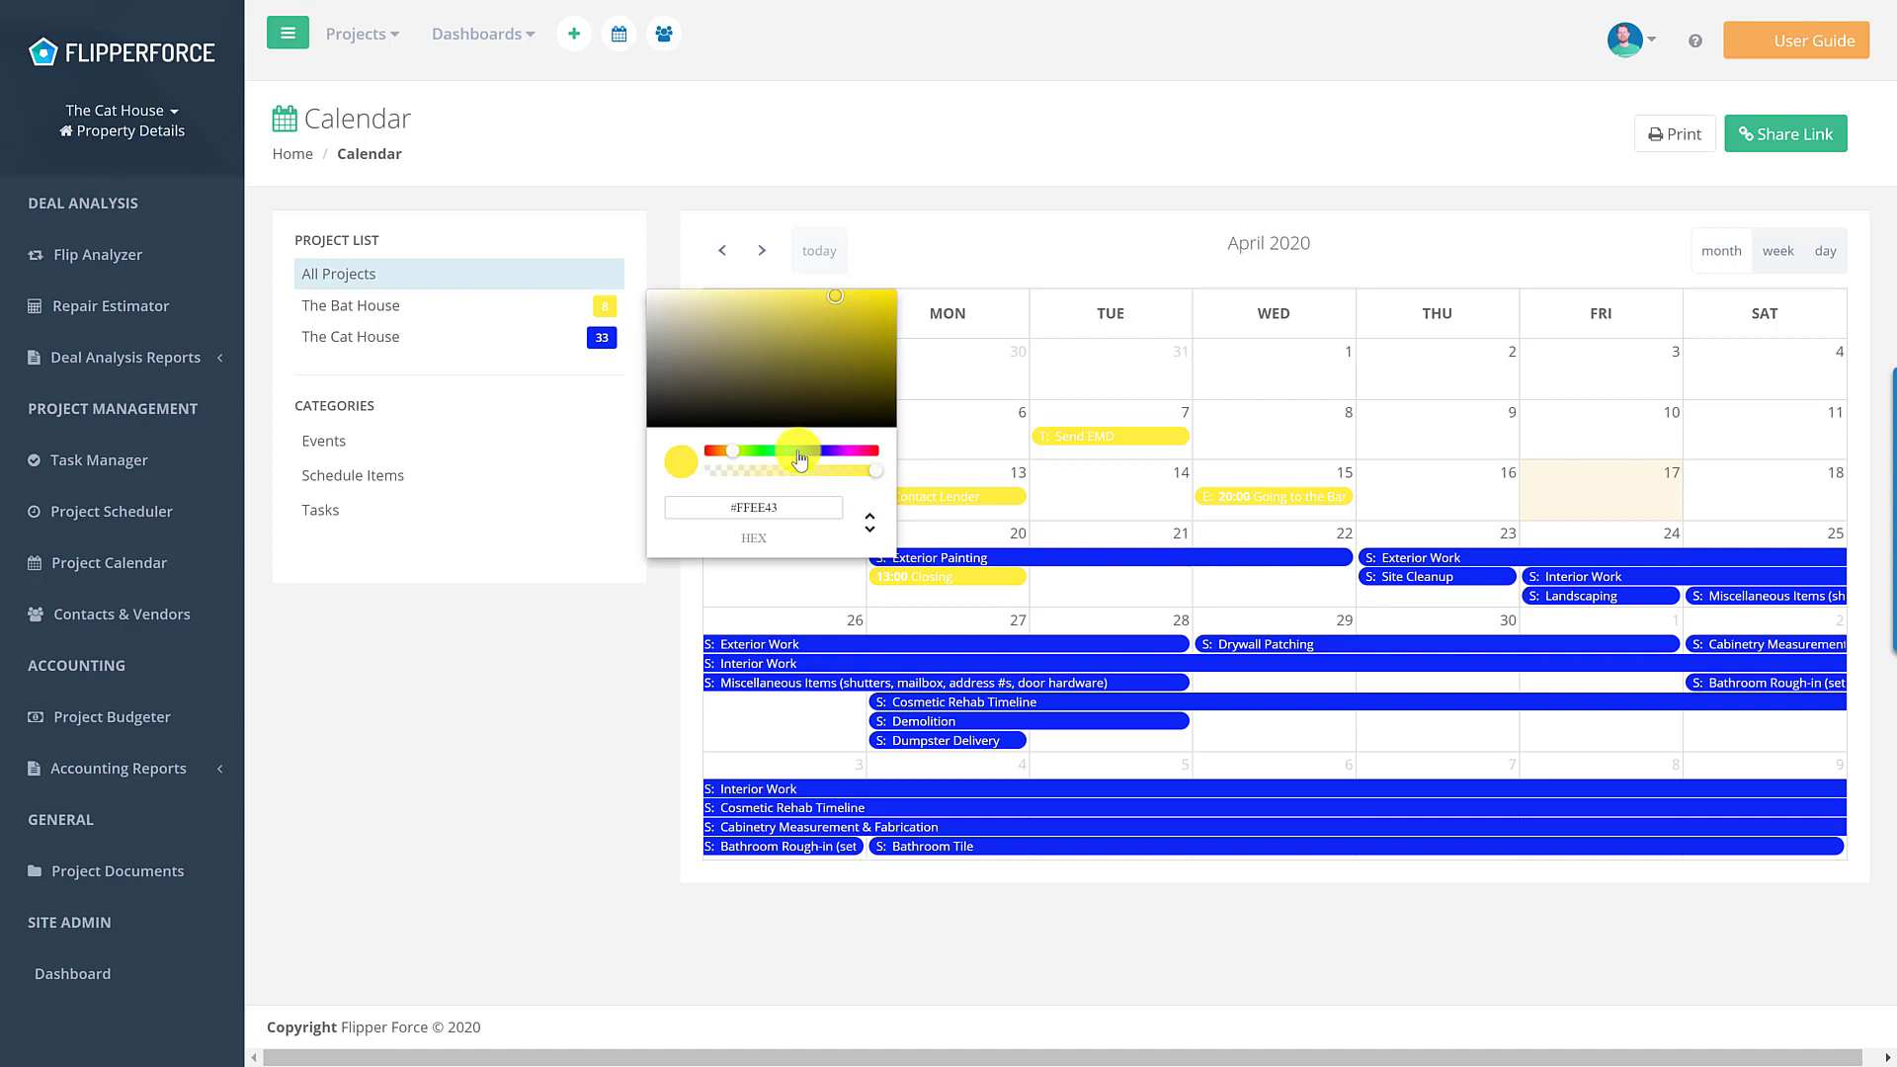
pyautogui.moveTo(731, 451); pyautogui.dragTo(710, 452)
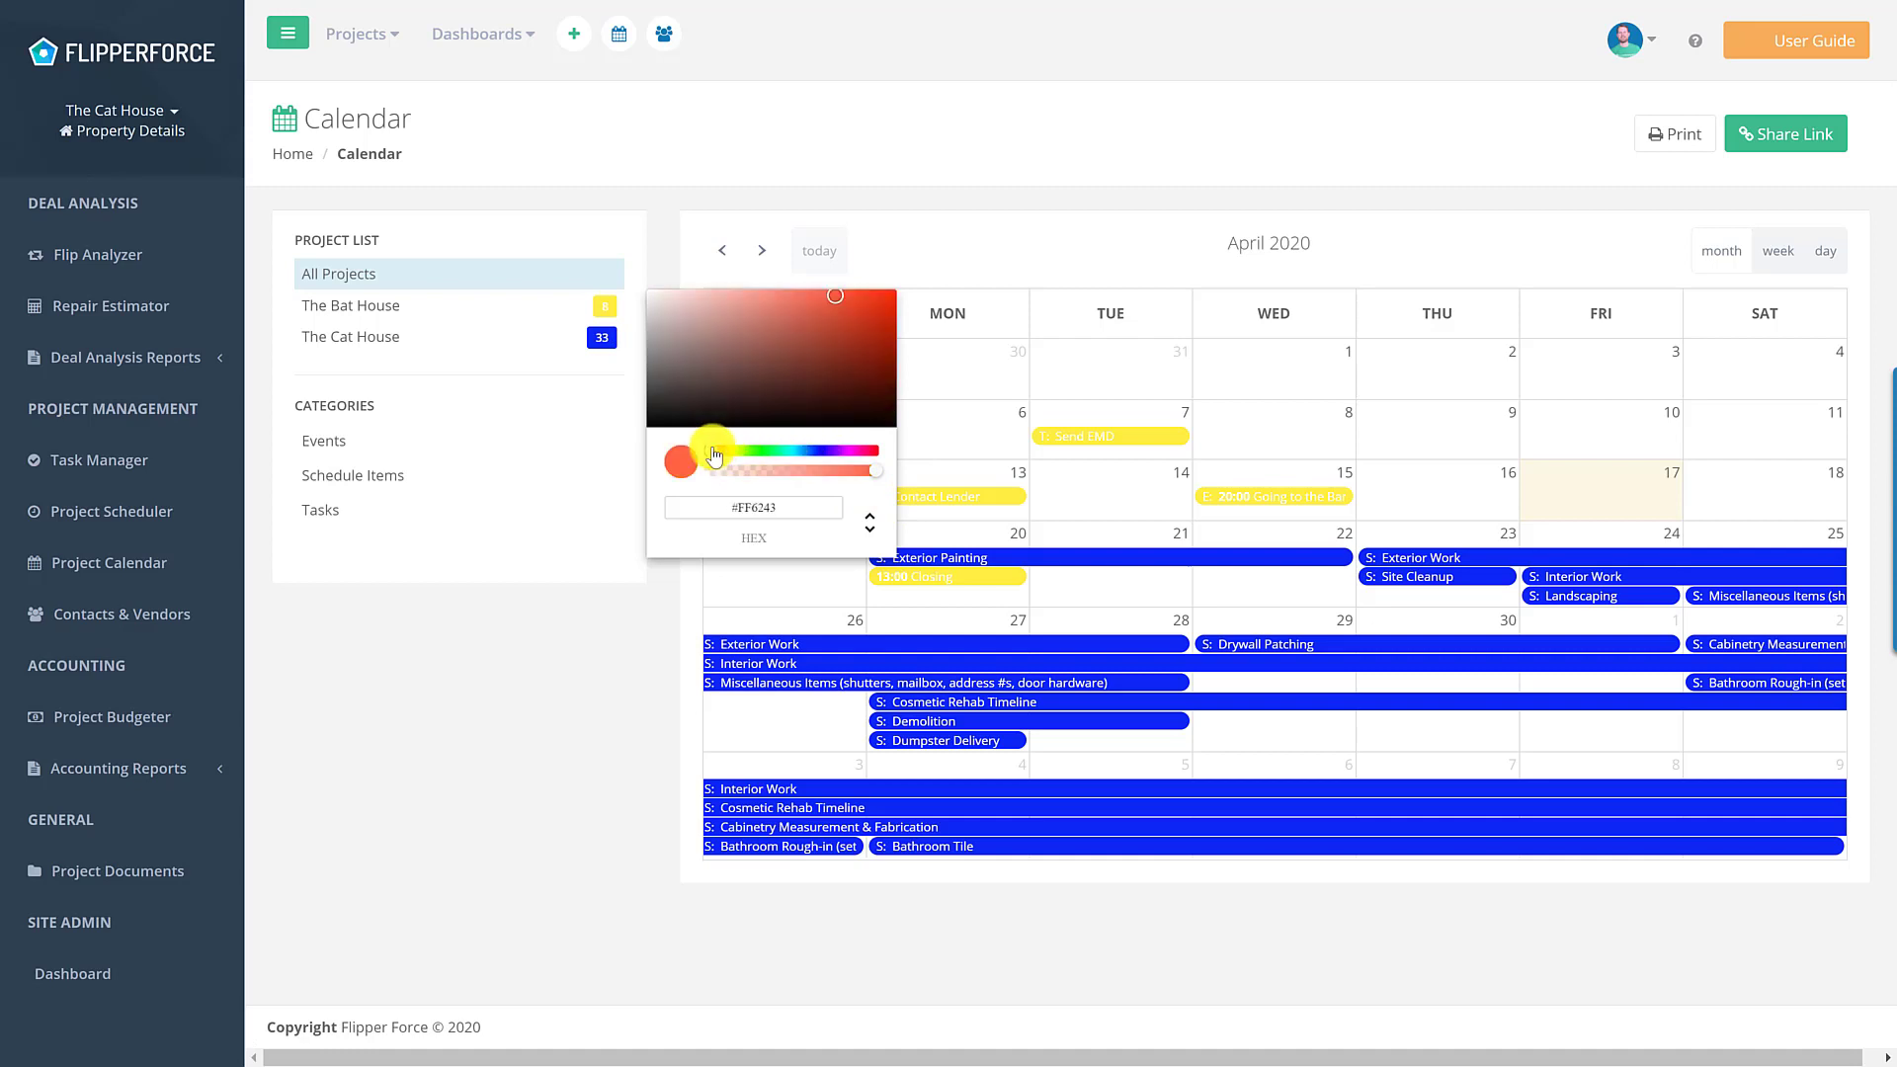
pyautogui.click(658, 261)
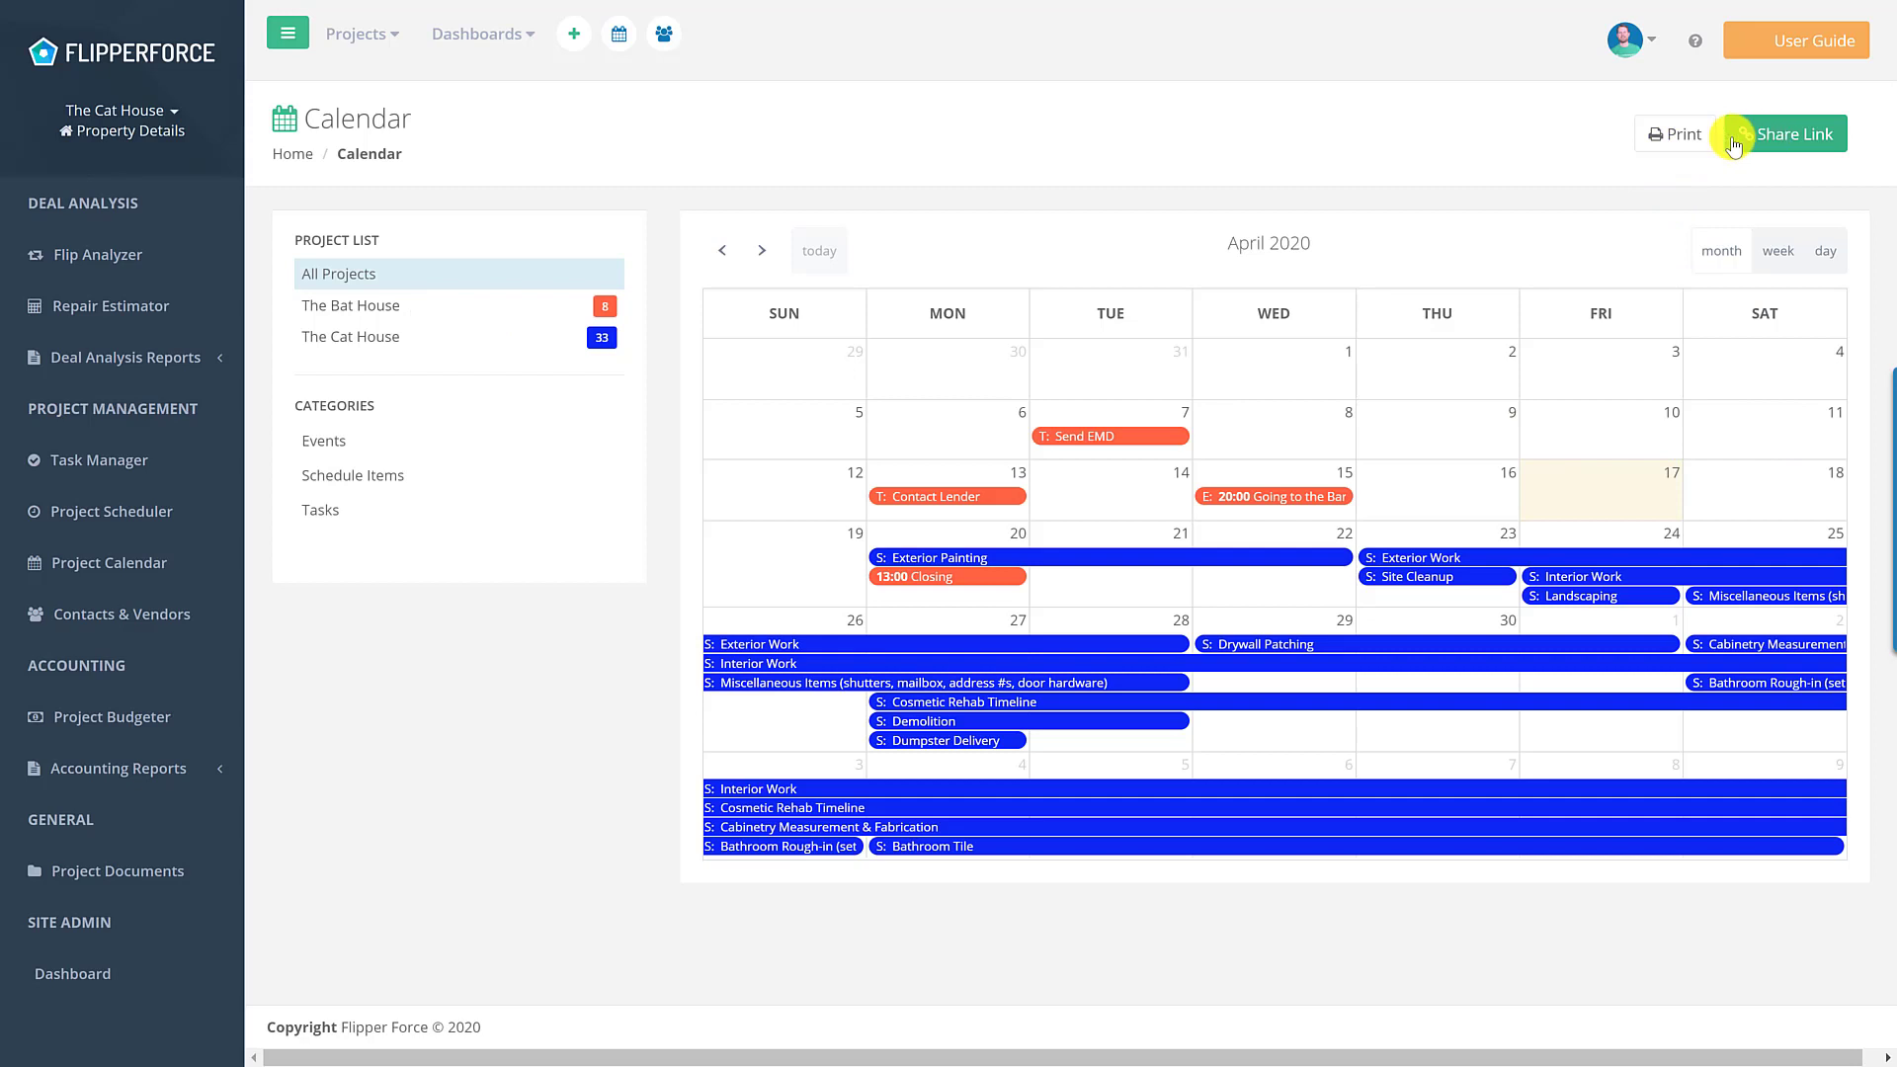
pyautogui.click(1673, 133)
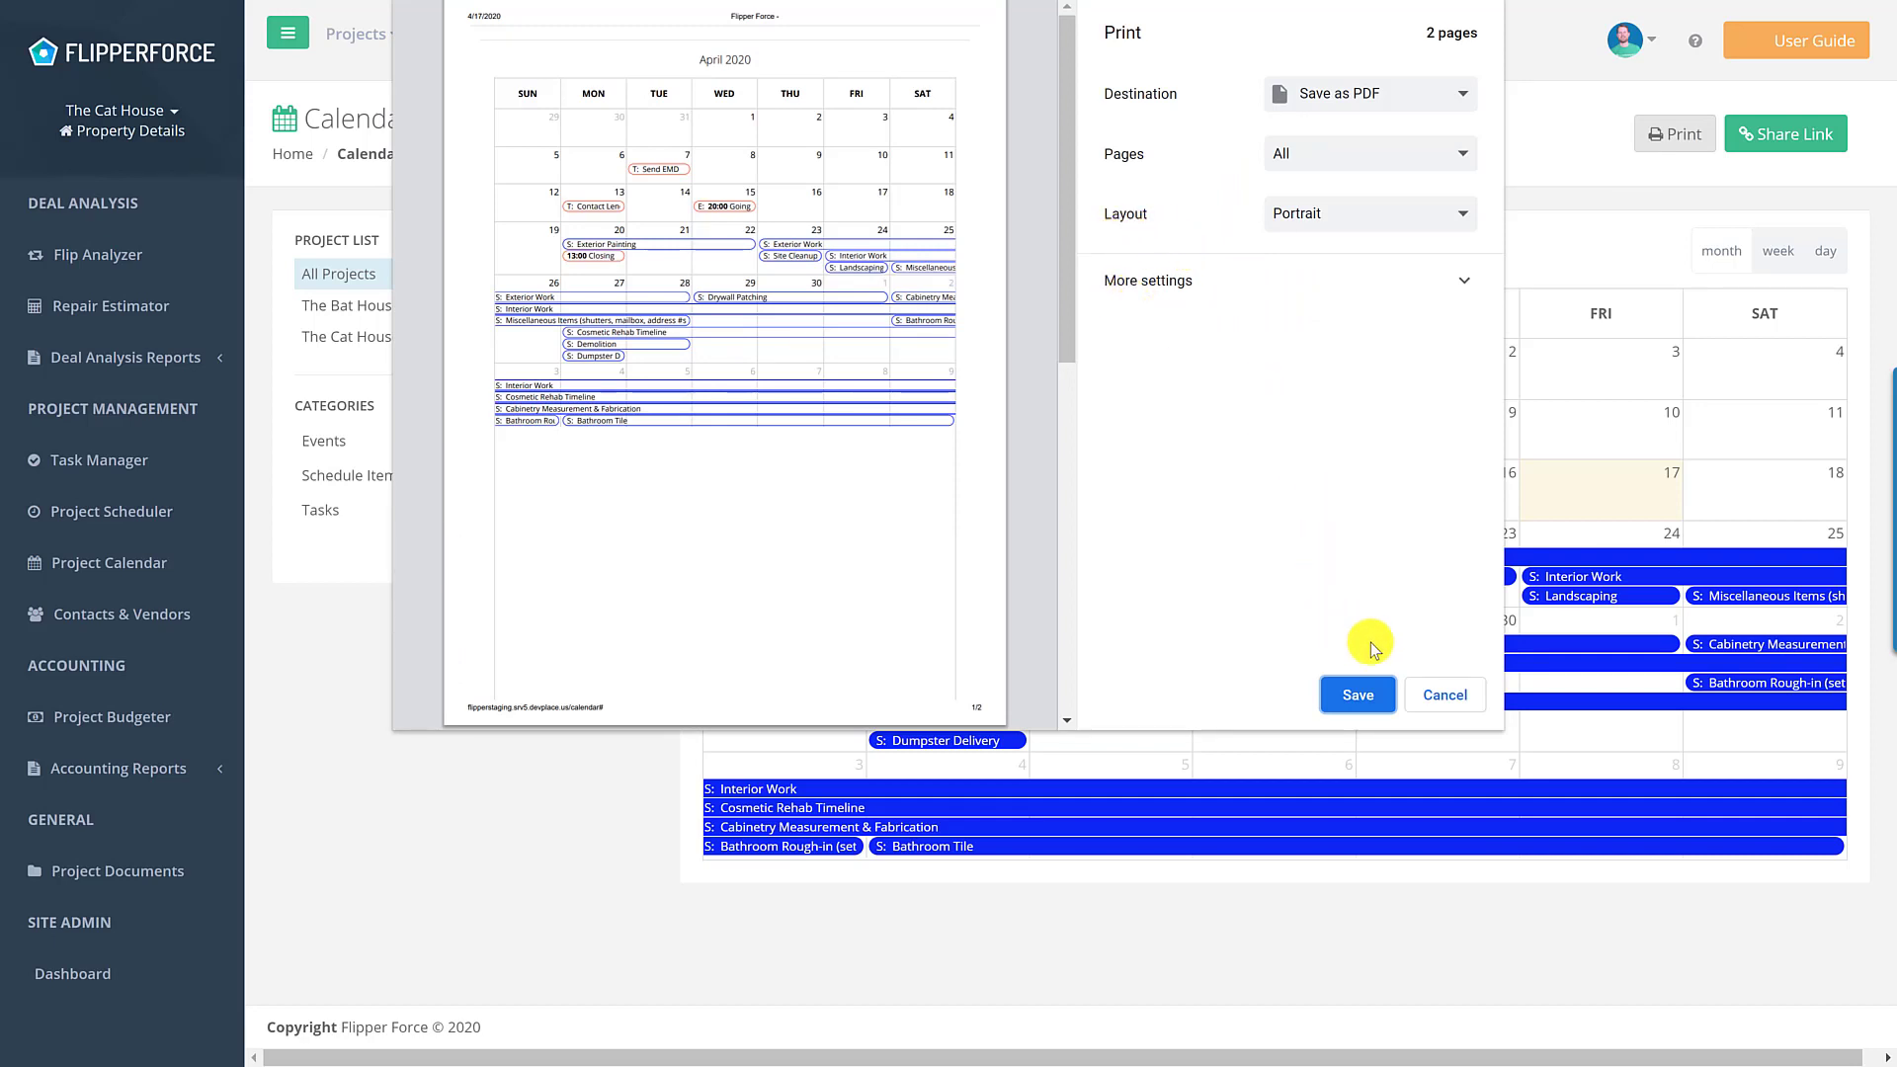
pyautogui.click(1444, 696)
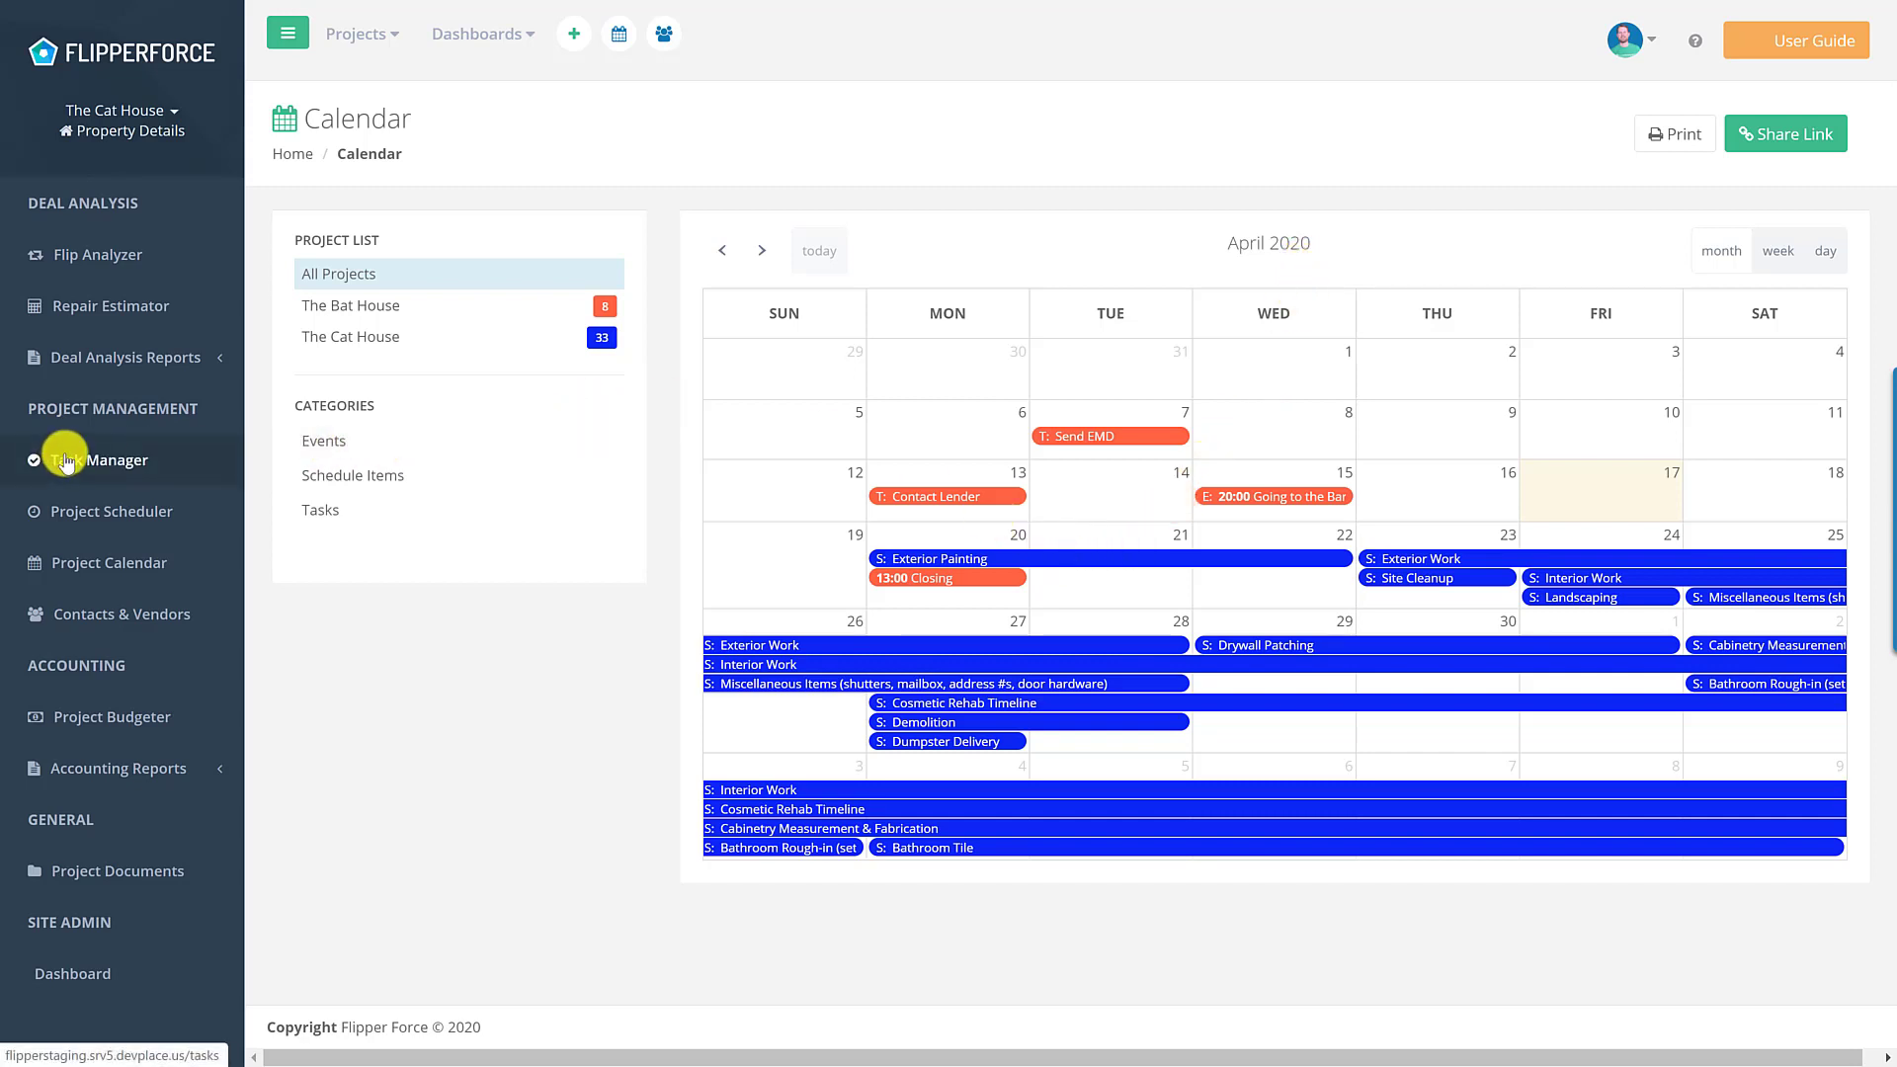
# Close the Contact Lender details without changes and drag the task from April 13 to April 14
pyautogui.click(921, 496)
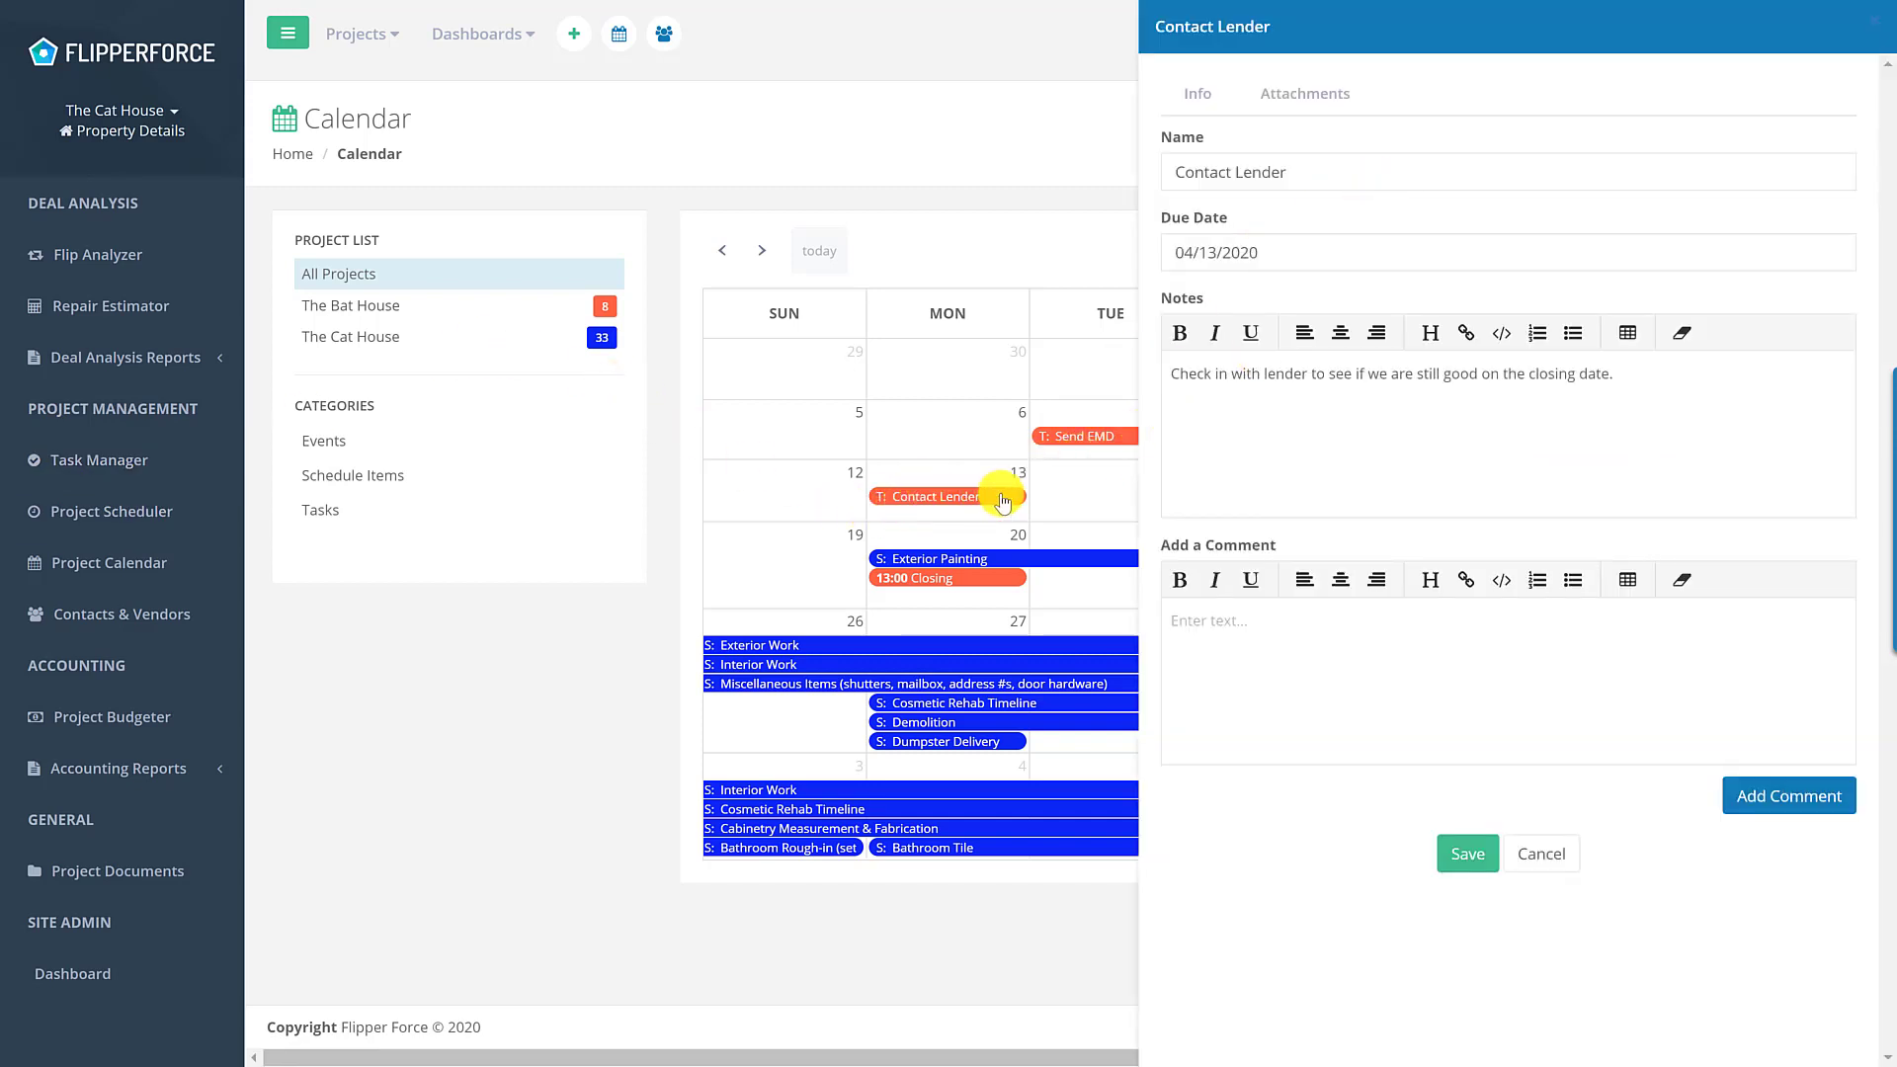
pyautogui.click(1359, 375)
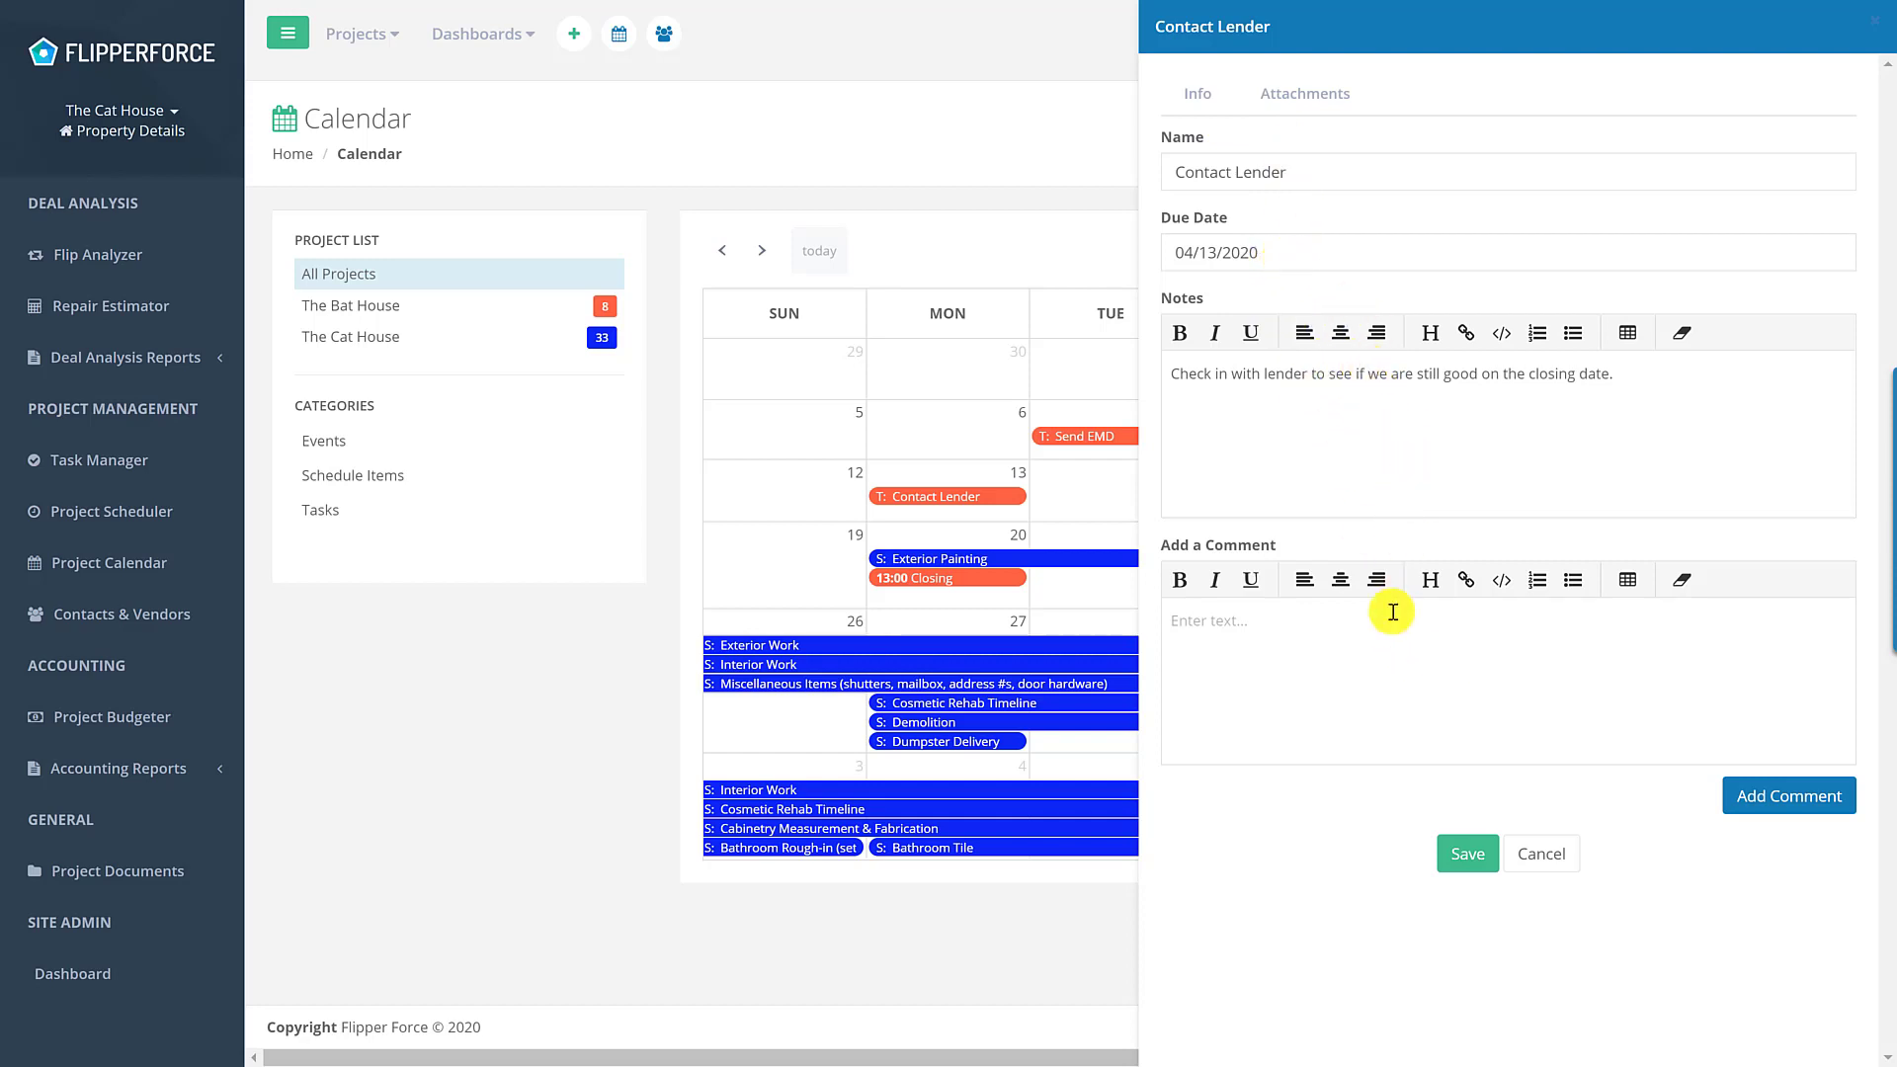
pyautogui.click(1543, 856)
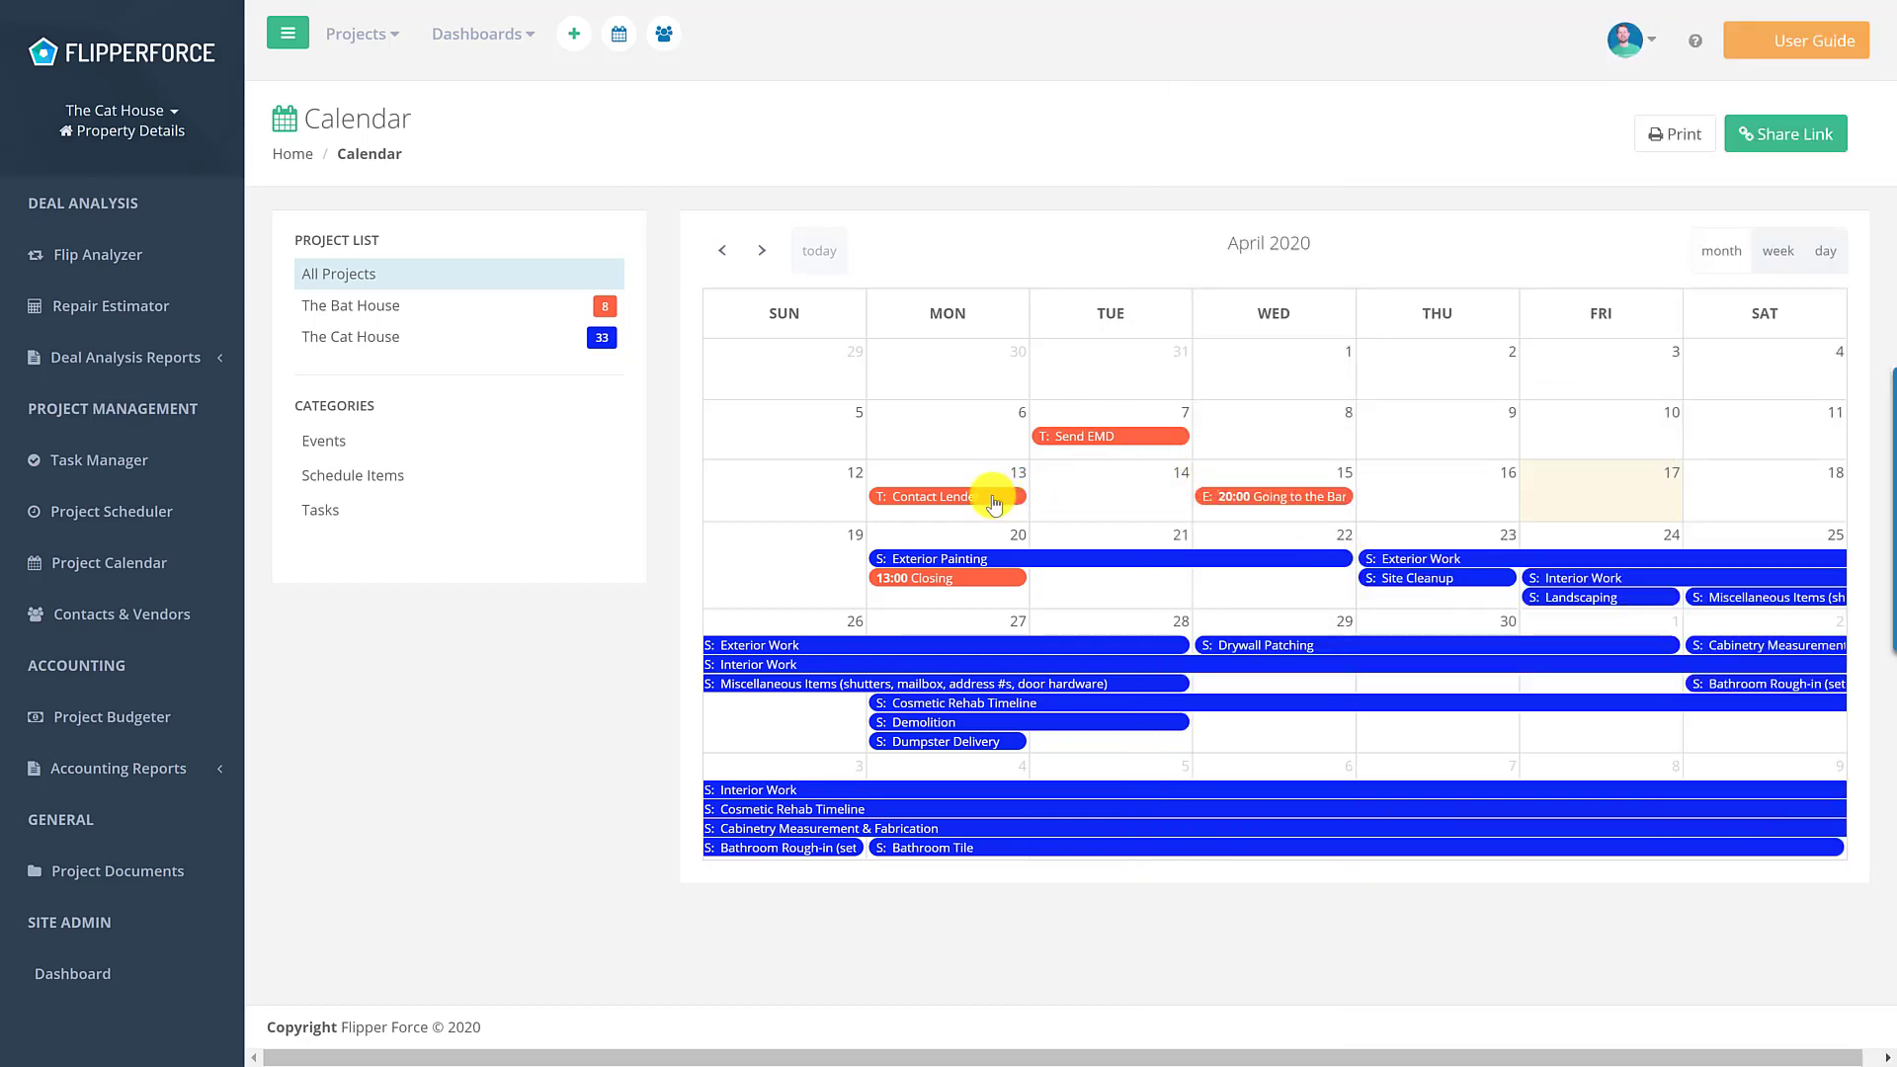
pyautogui.moveTo(1003, 501); pyautogui.dragTo(1146, 490)
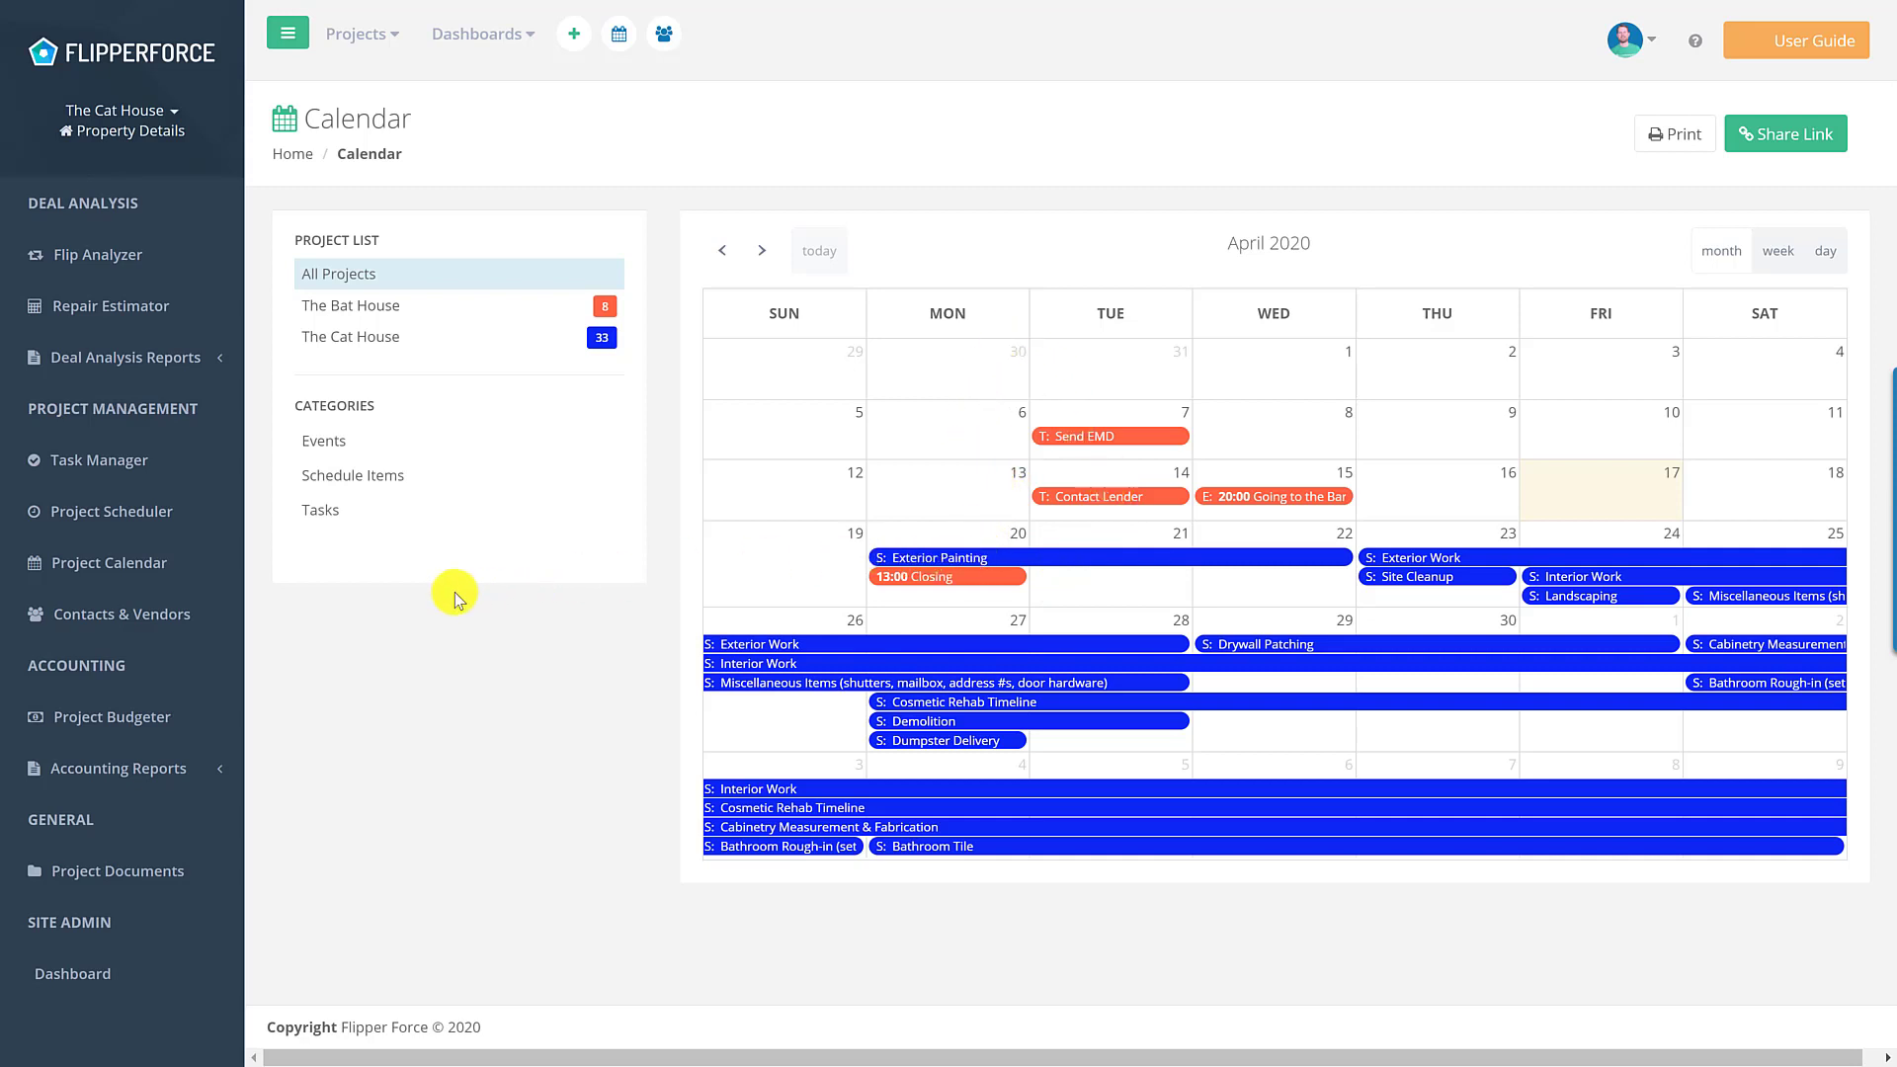
# Show the whole Cosmetic Rehab Timeline with Zoom To Fit and collapse Exterior Work and Interior Work
pyautogui.click(174, 521)
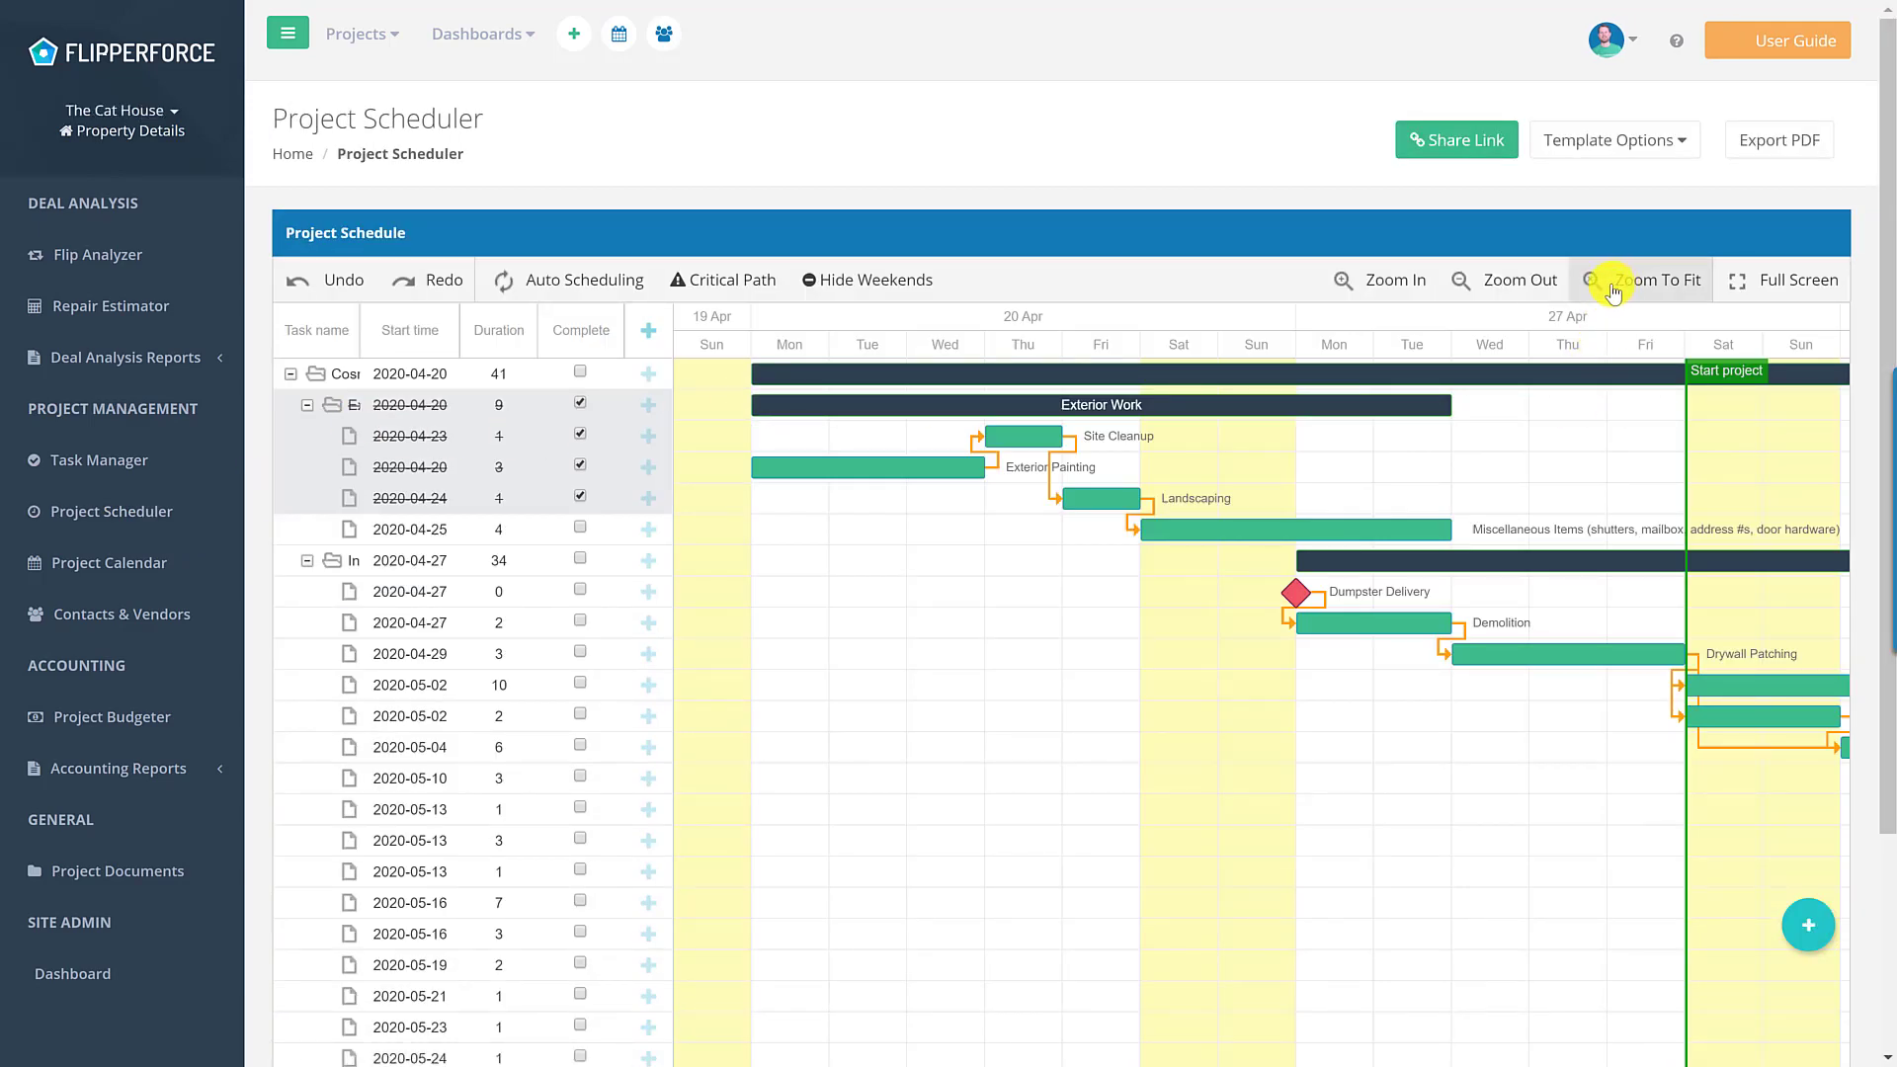
pyautogui.click(1605, 287)
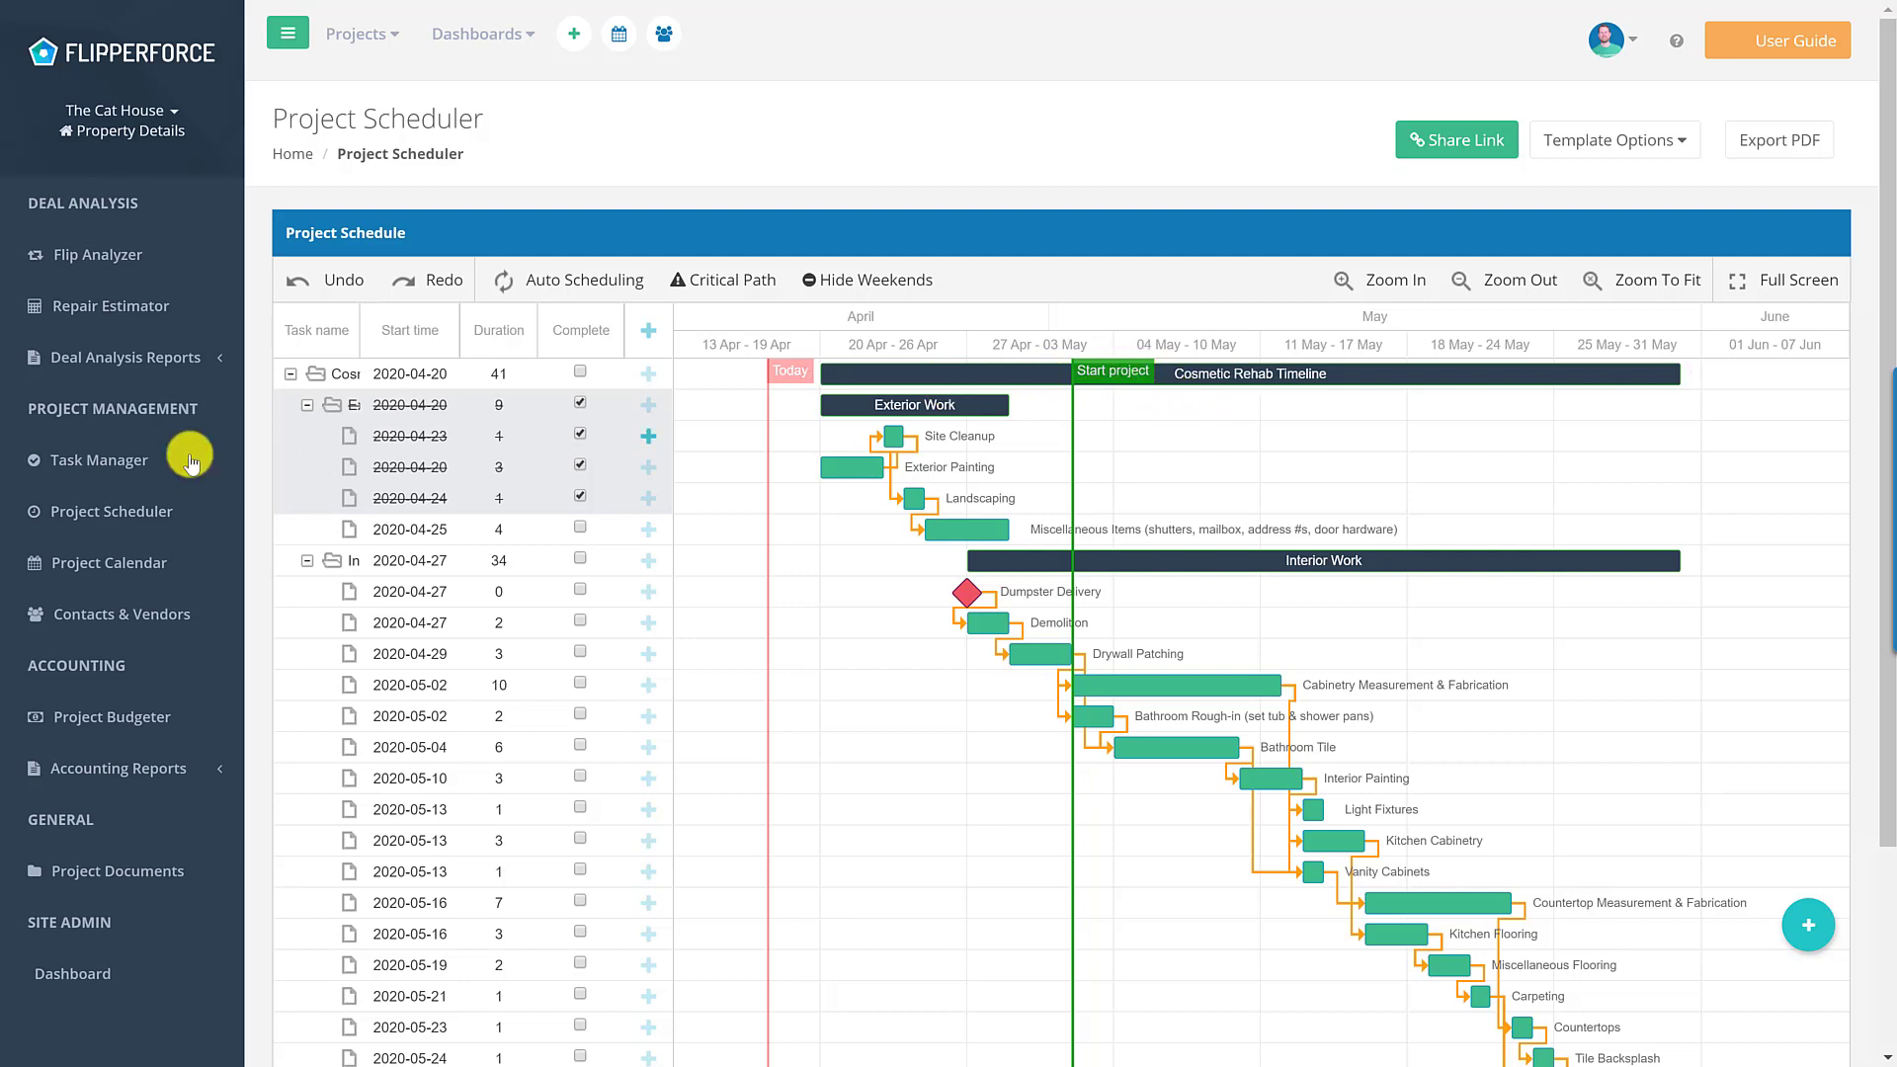
pyautogui.click(307, 406)
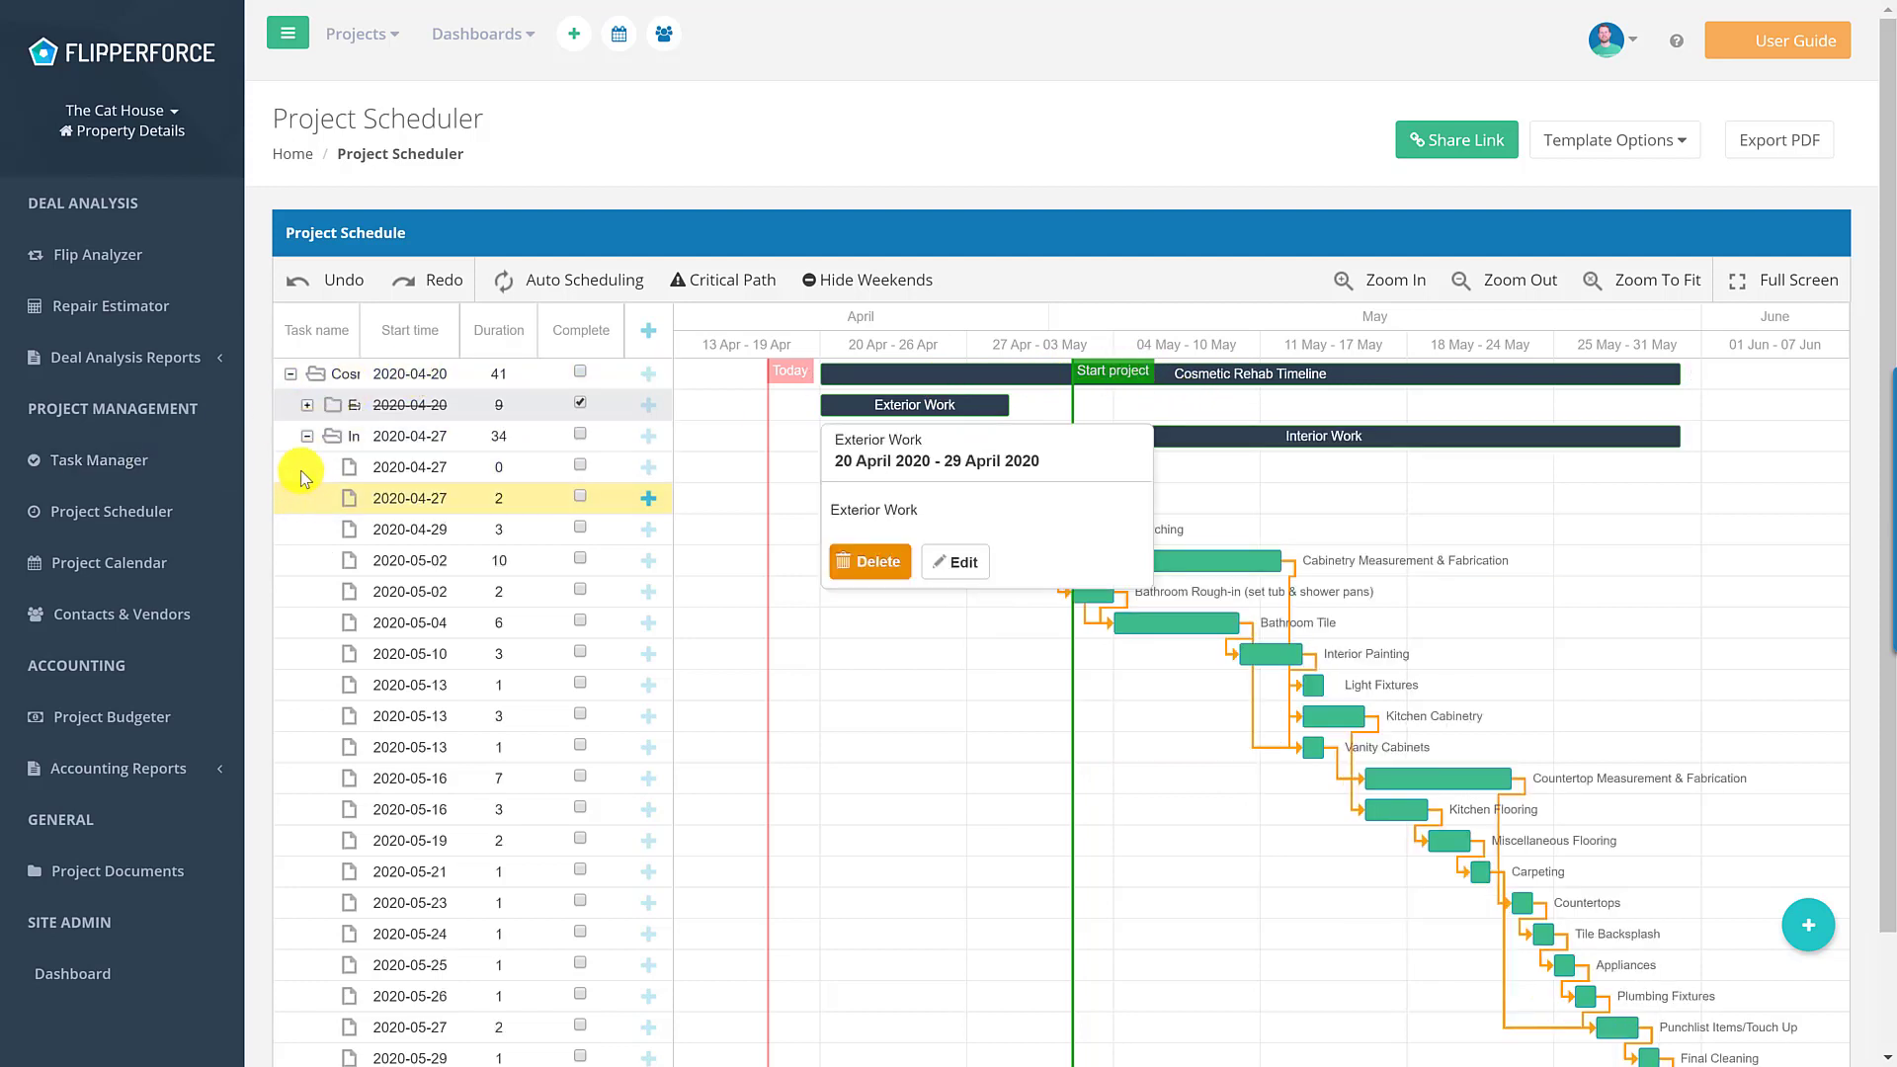
pyautogui.click(308, 436)
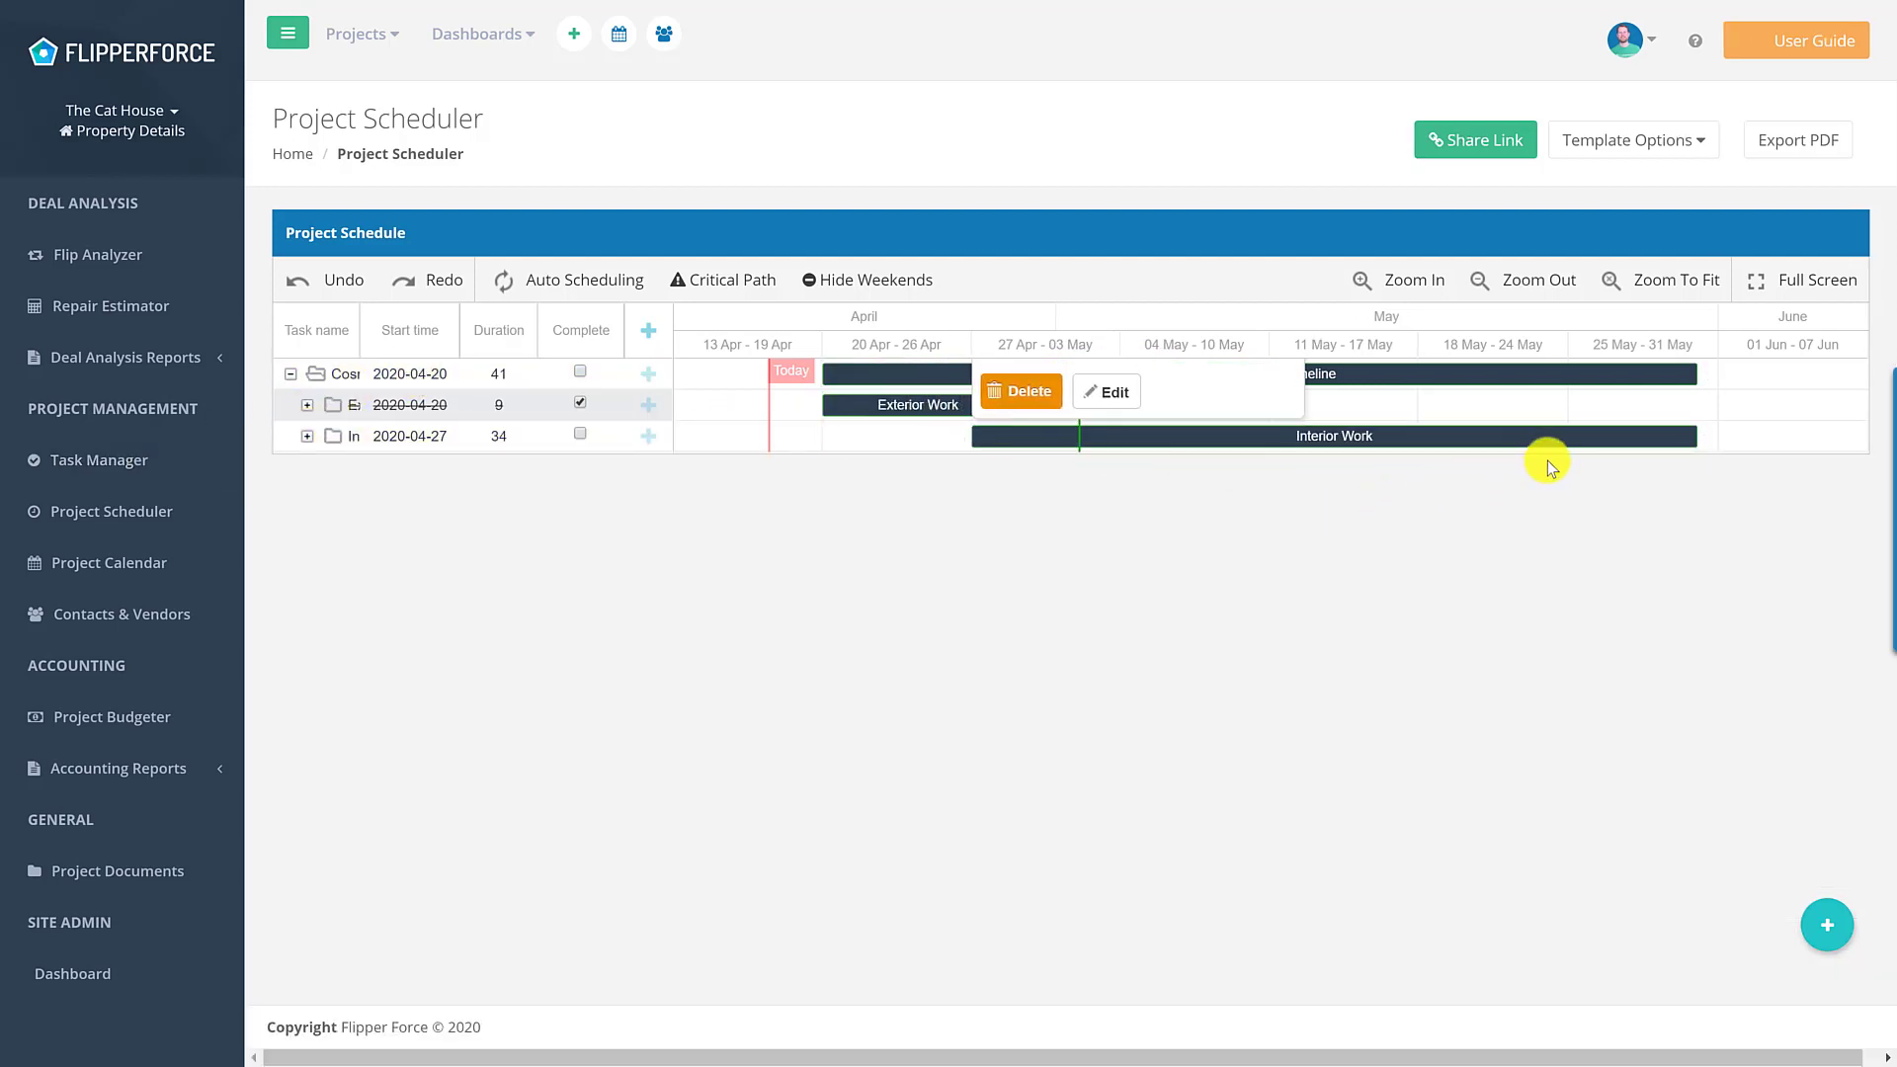
pyautogui.click(1768, 407)
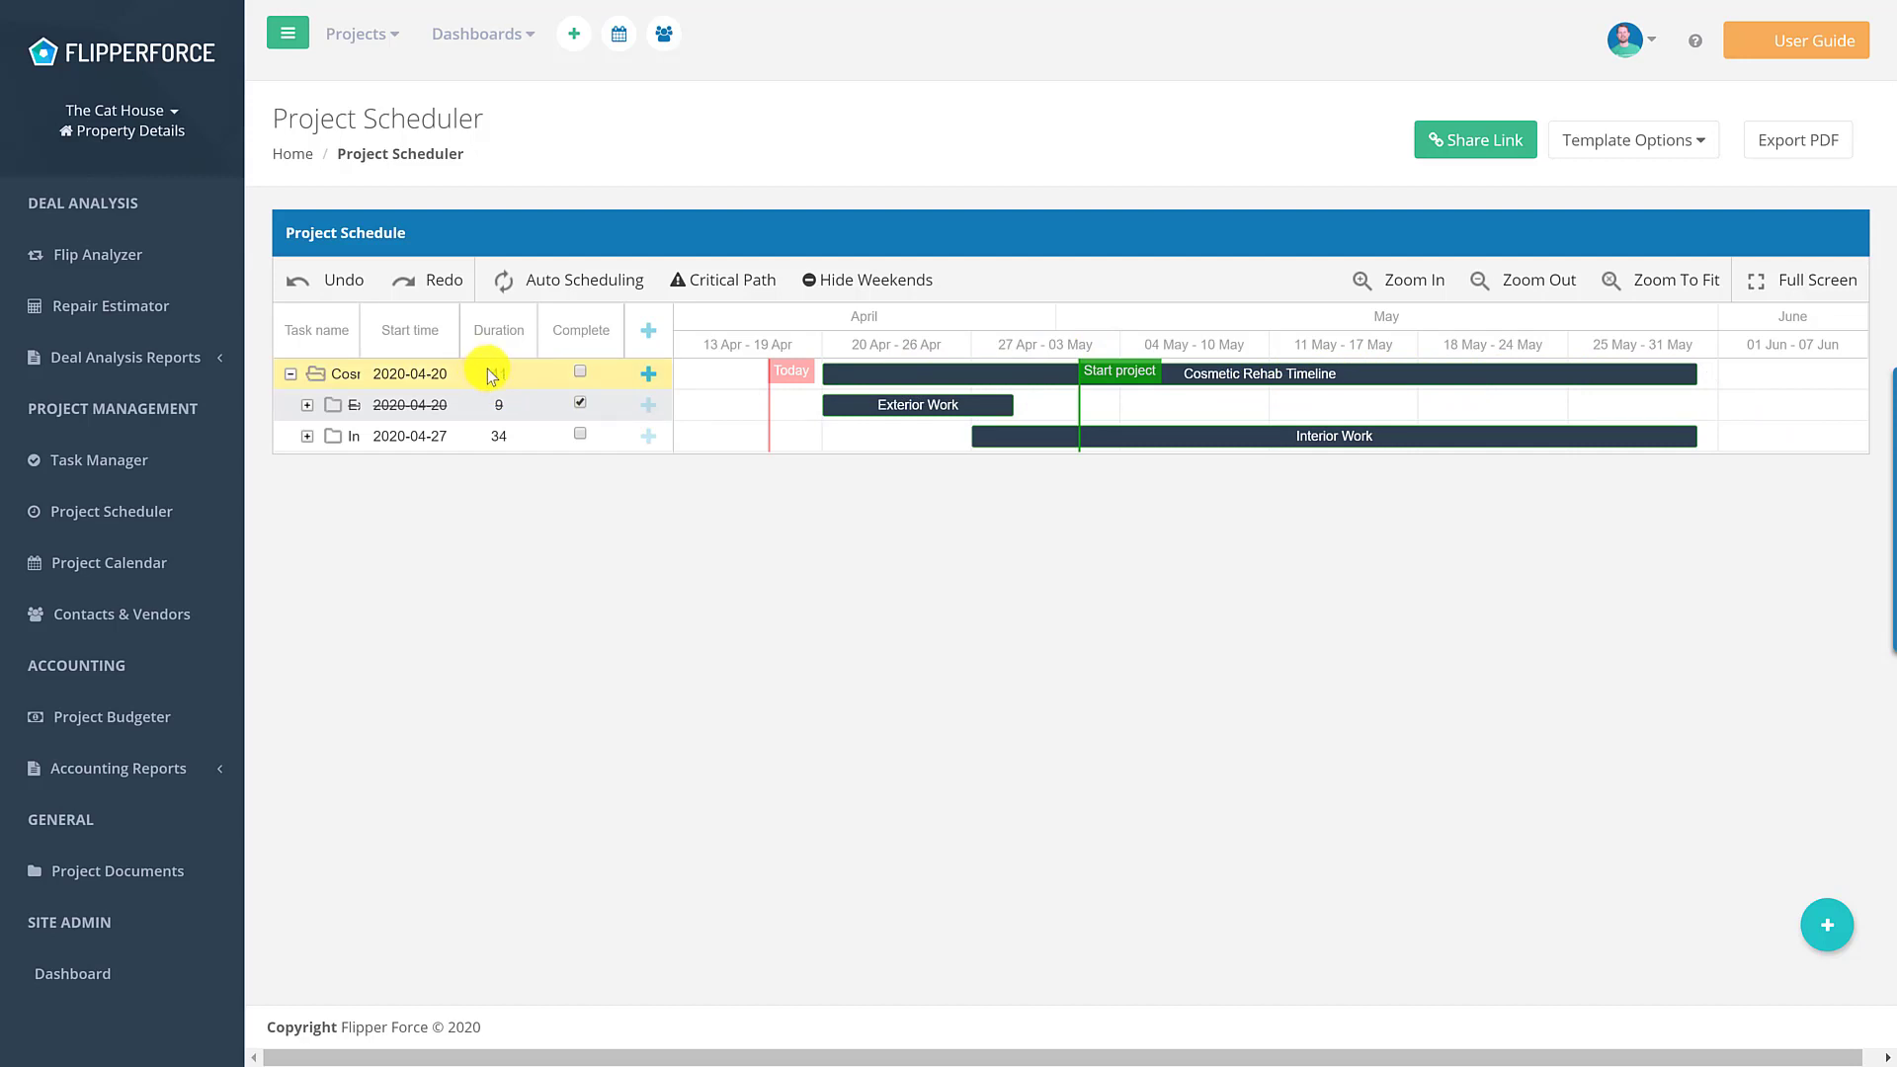
# Expand the Exterior Work and Interior Work groups again
pyautogui.click(307, 405)
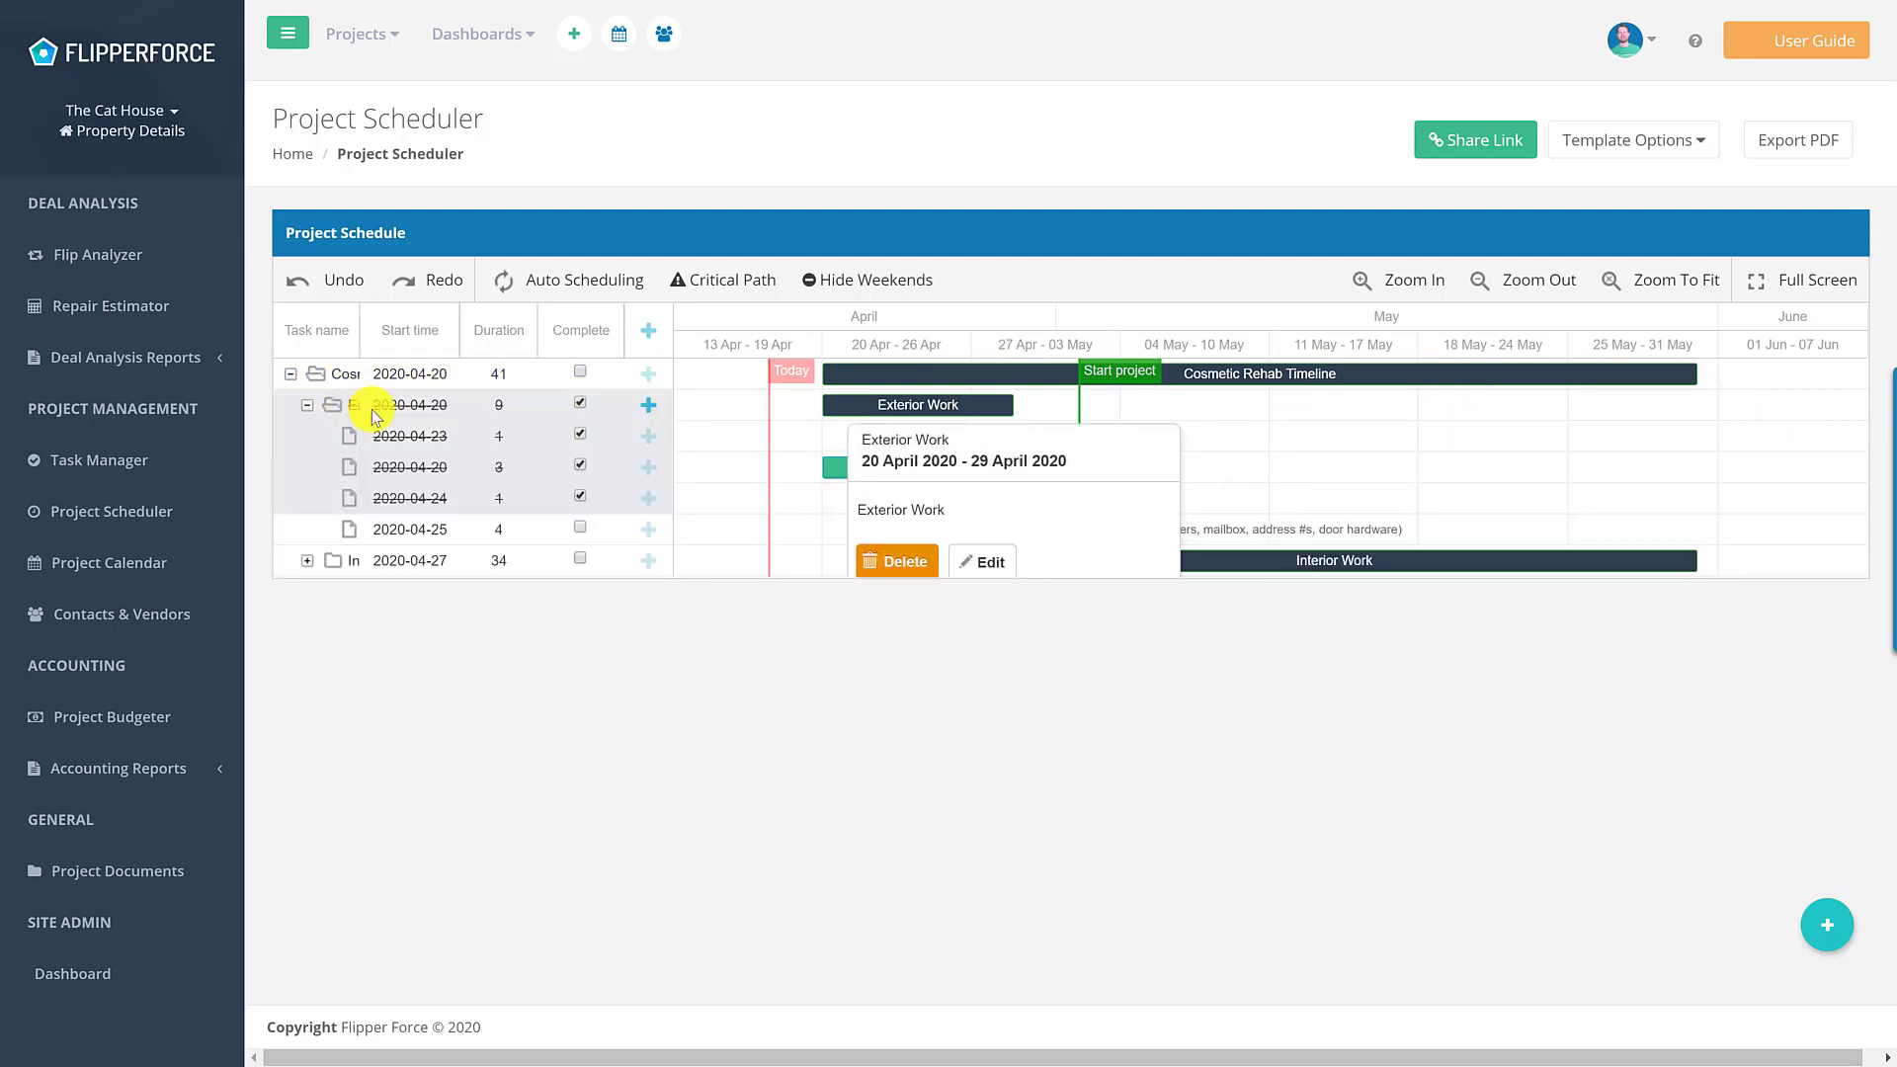
pyautogui.click(1669, 482)
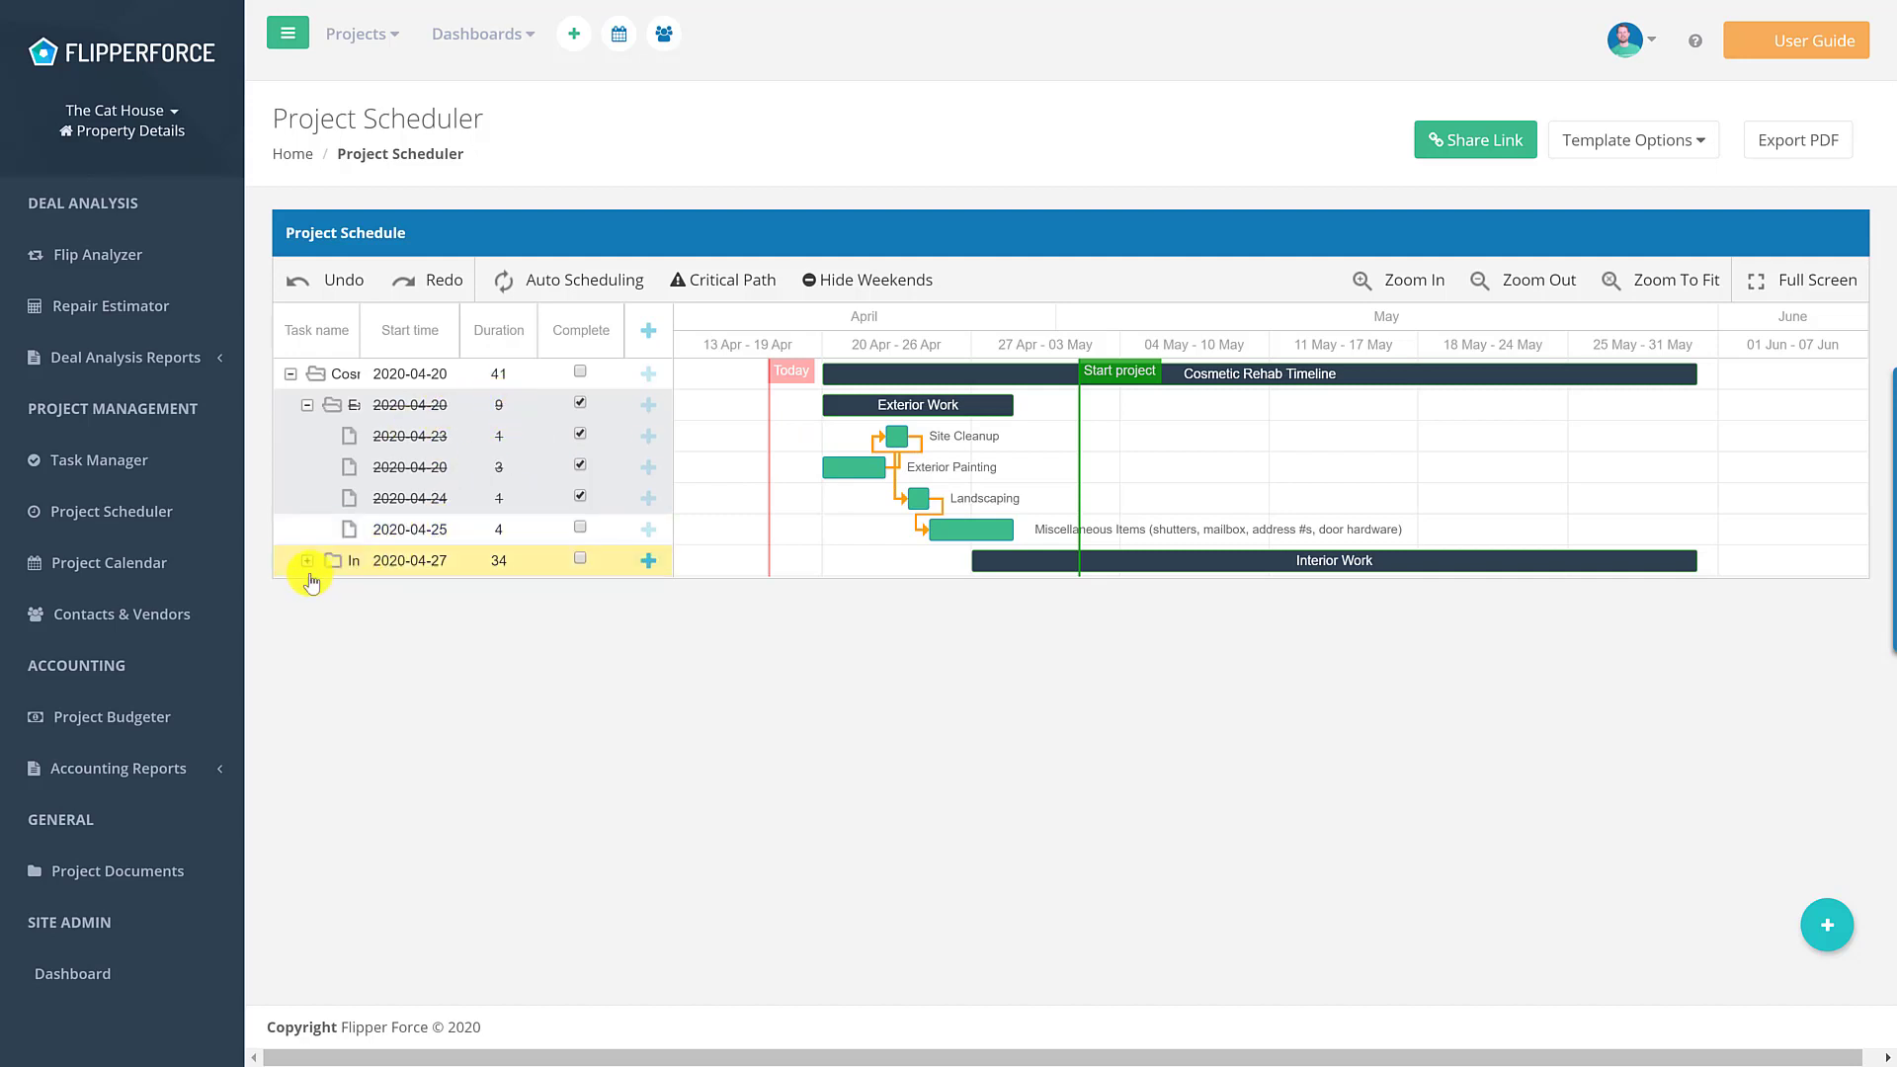
pyautogui.click(307, 561)
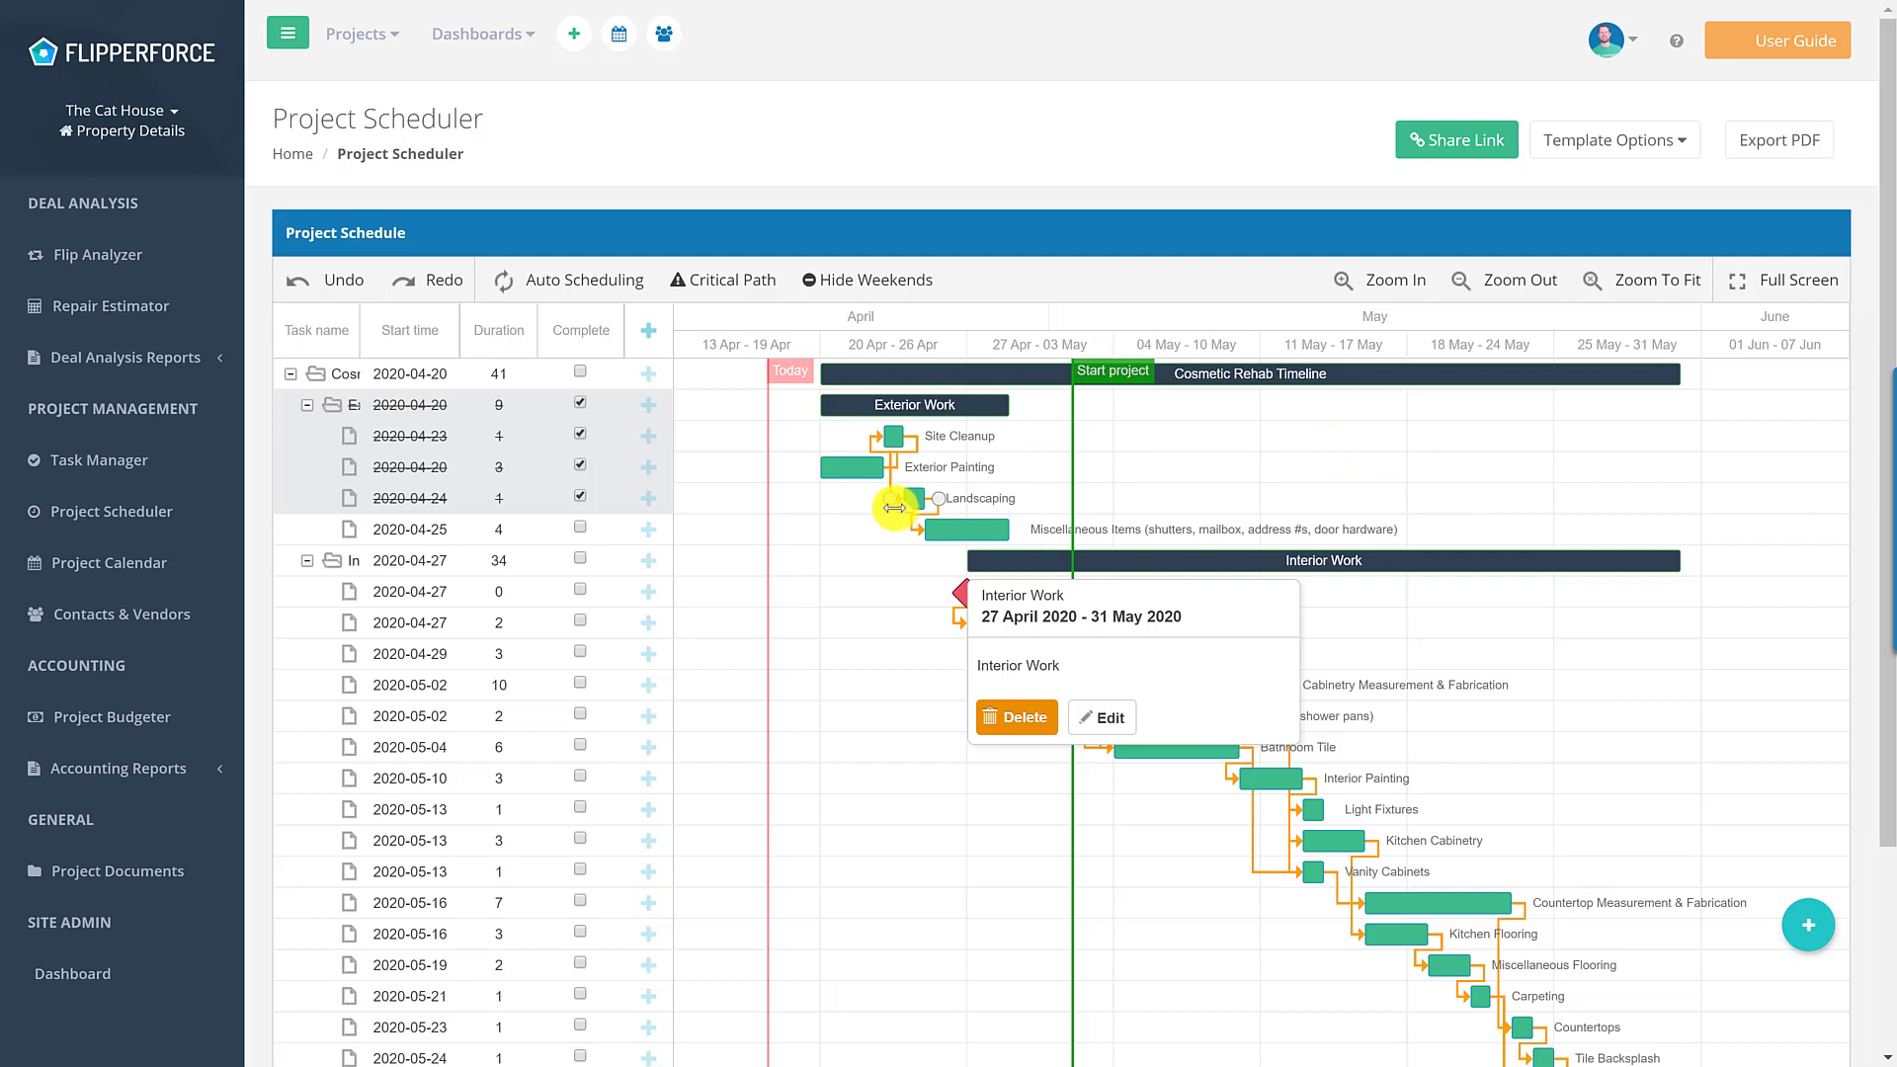
# Drag the Exterior Work and Interior Work bars until Interior begins 2020-04-13 and Exterior 2020-04-27
pyautogui.moveTo(898, 413); pyautogui.dragTo(1176, 408)
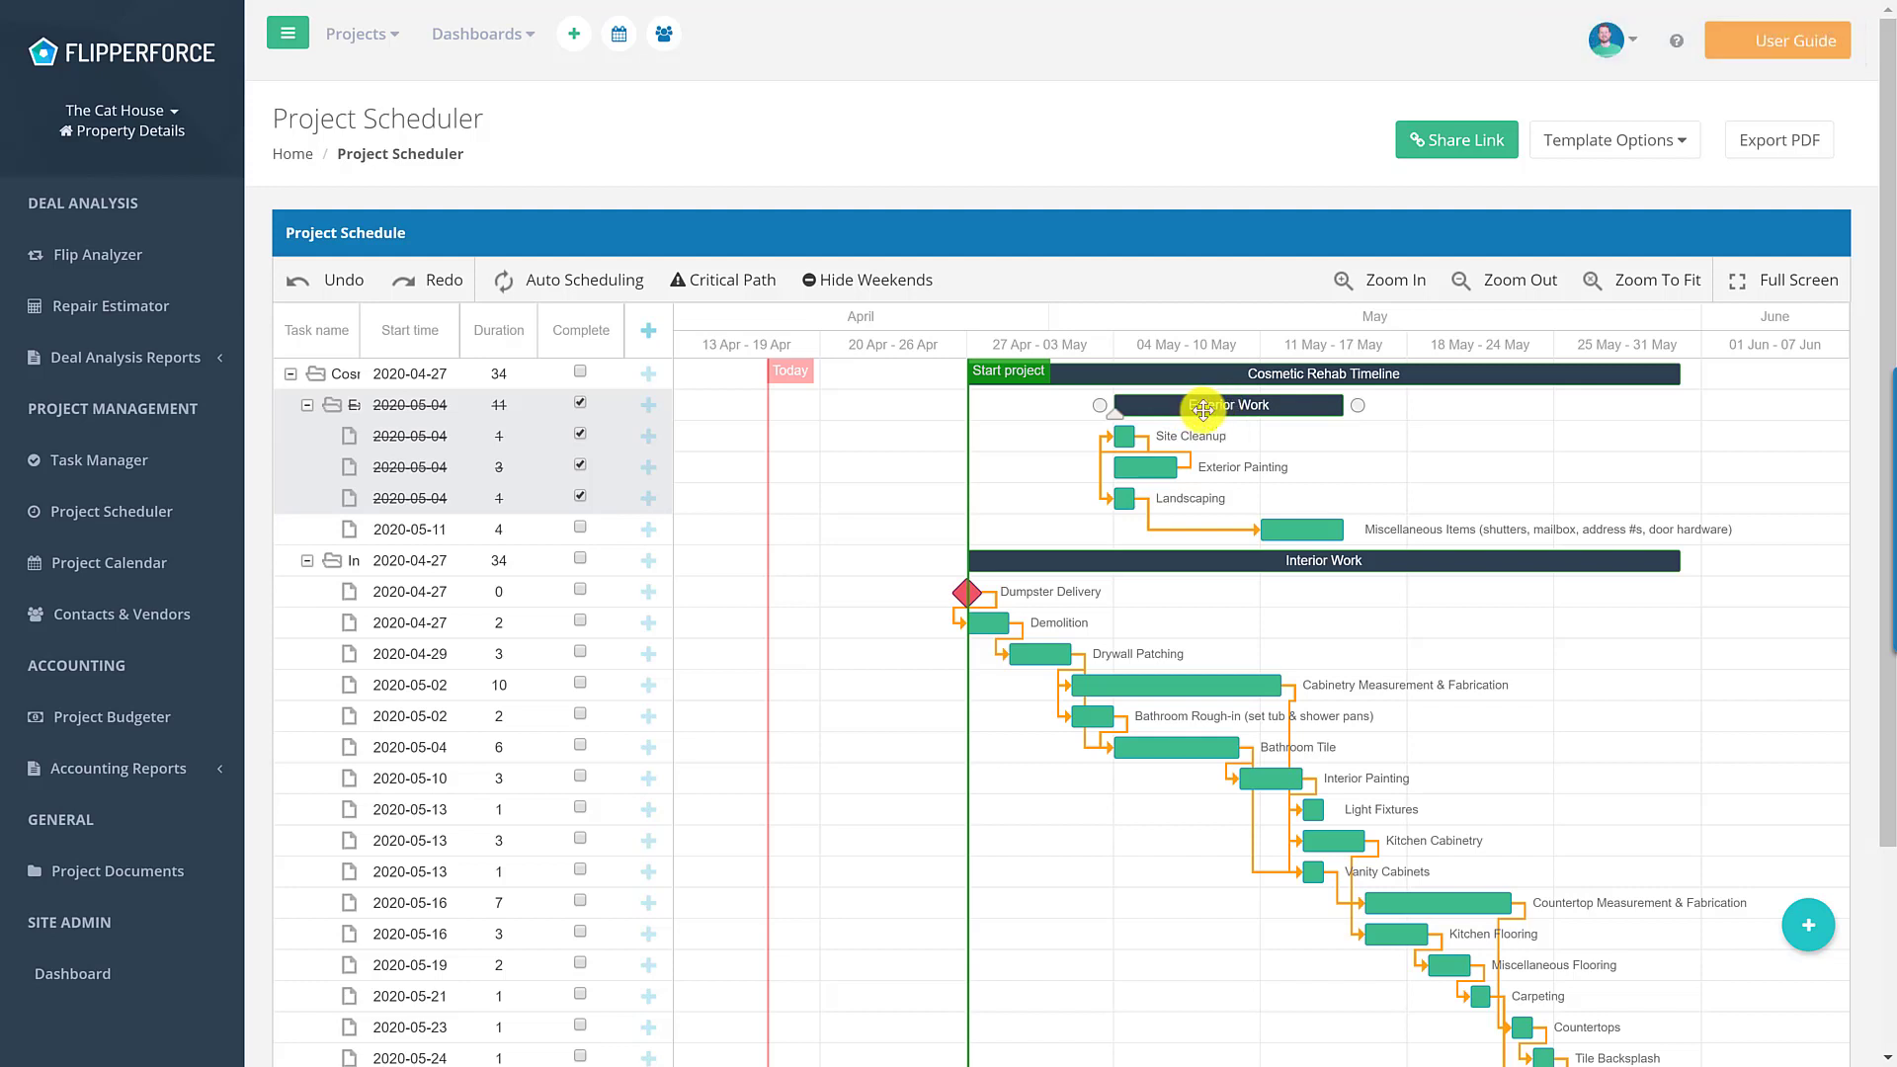
pyautogui.moveTo(1224, 415); pyautogui.dragTo(847, 447)
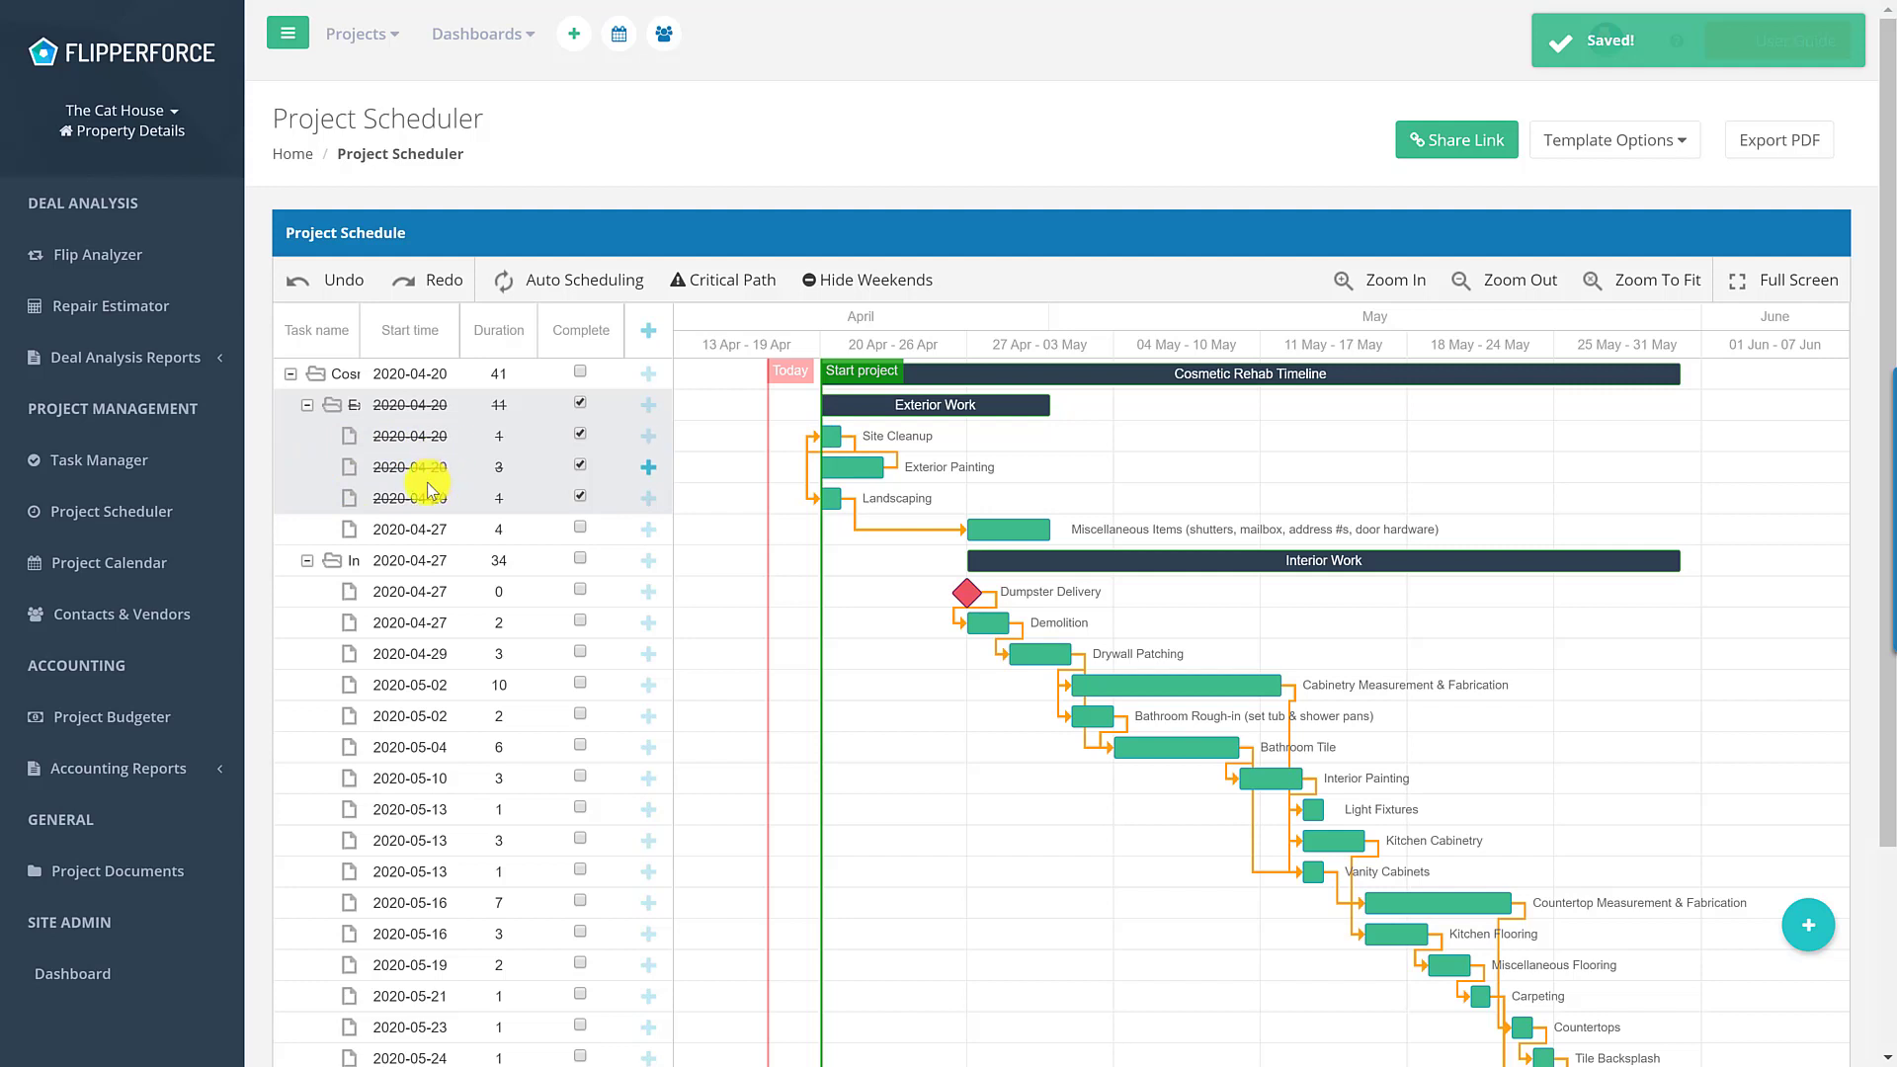
pyautogui.moveTo(1033, 560); pyautogui.dragTo(1151, 563)
pyautogui.moveTo(1093, 373); pyautogui.dragTo(1287, 376)
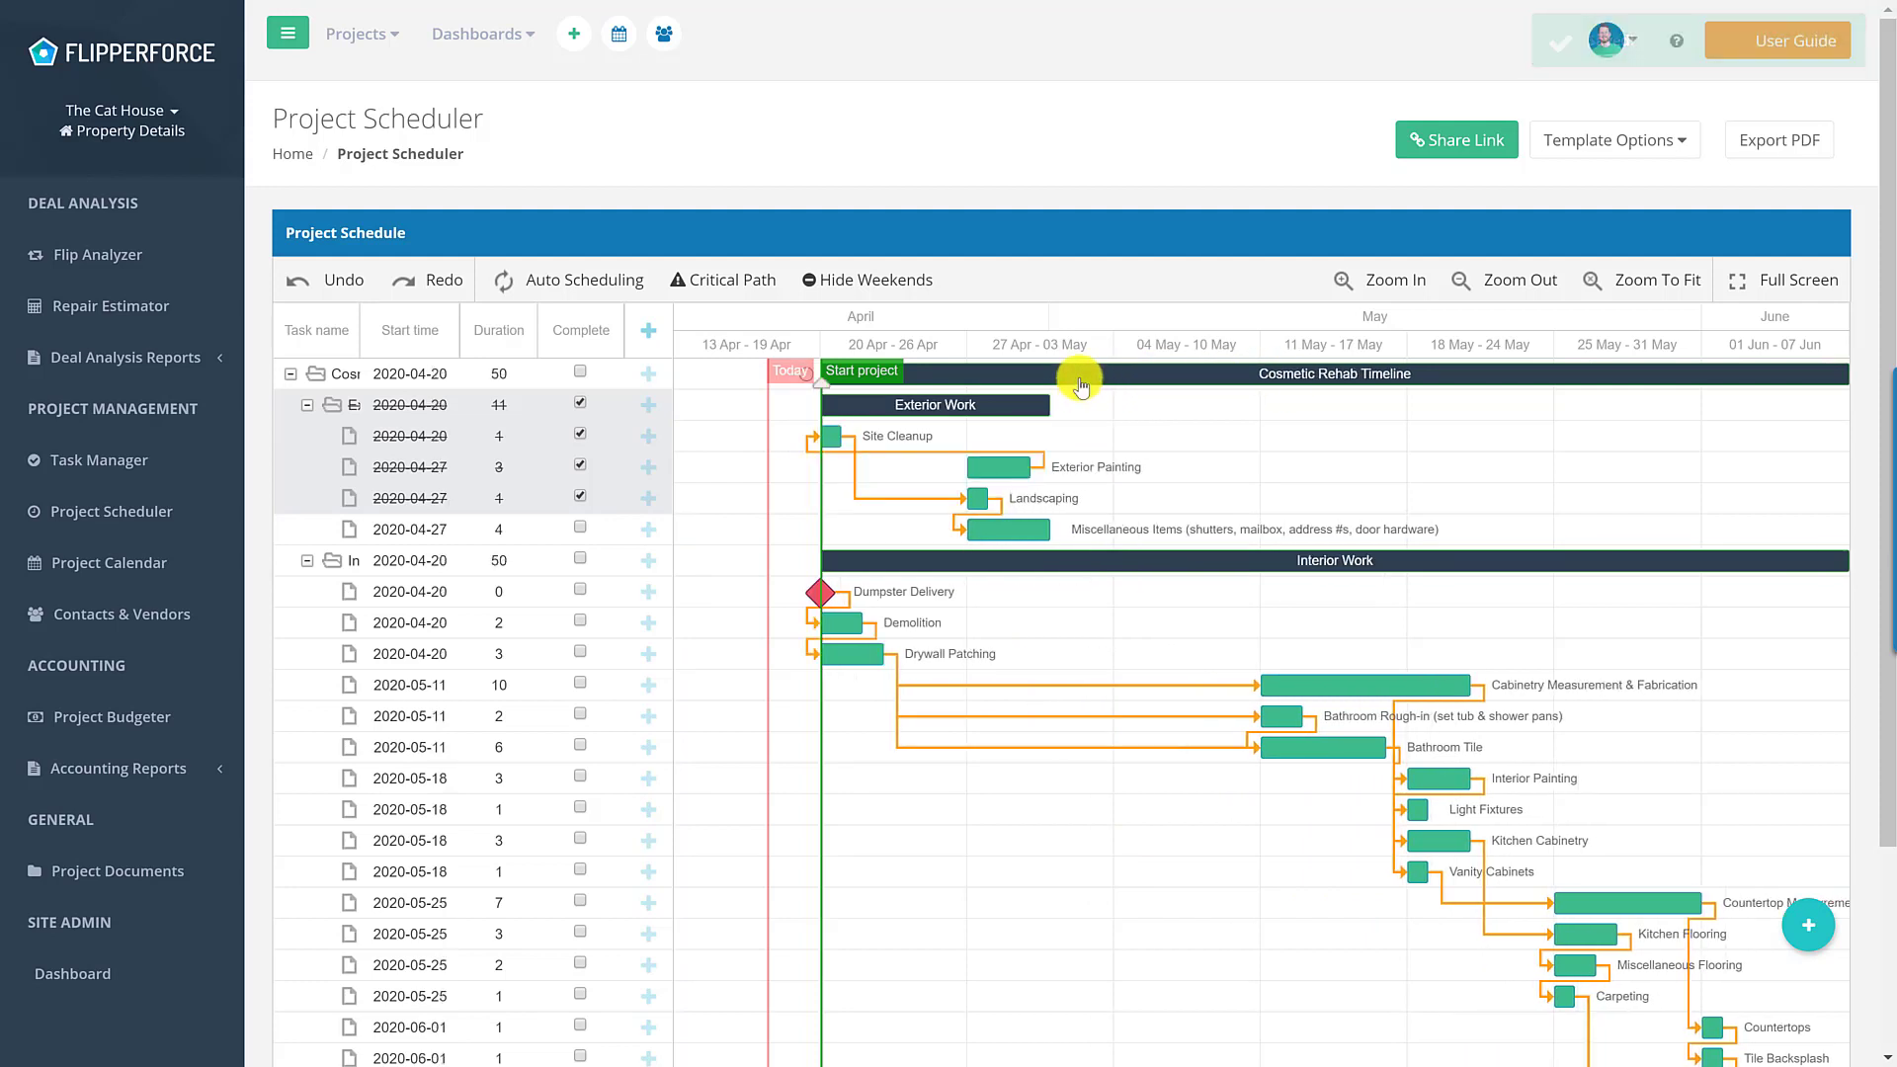
pyautogui.moveTo(984, 411); pyautogui.dragTo(1083, 390)
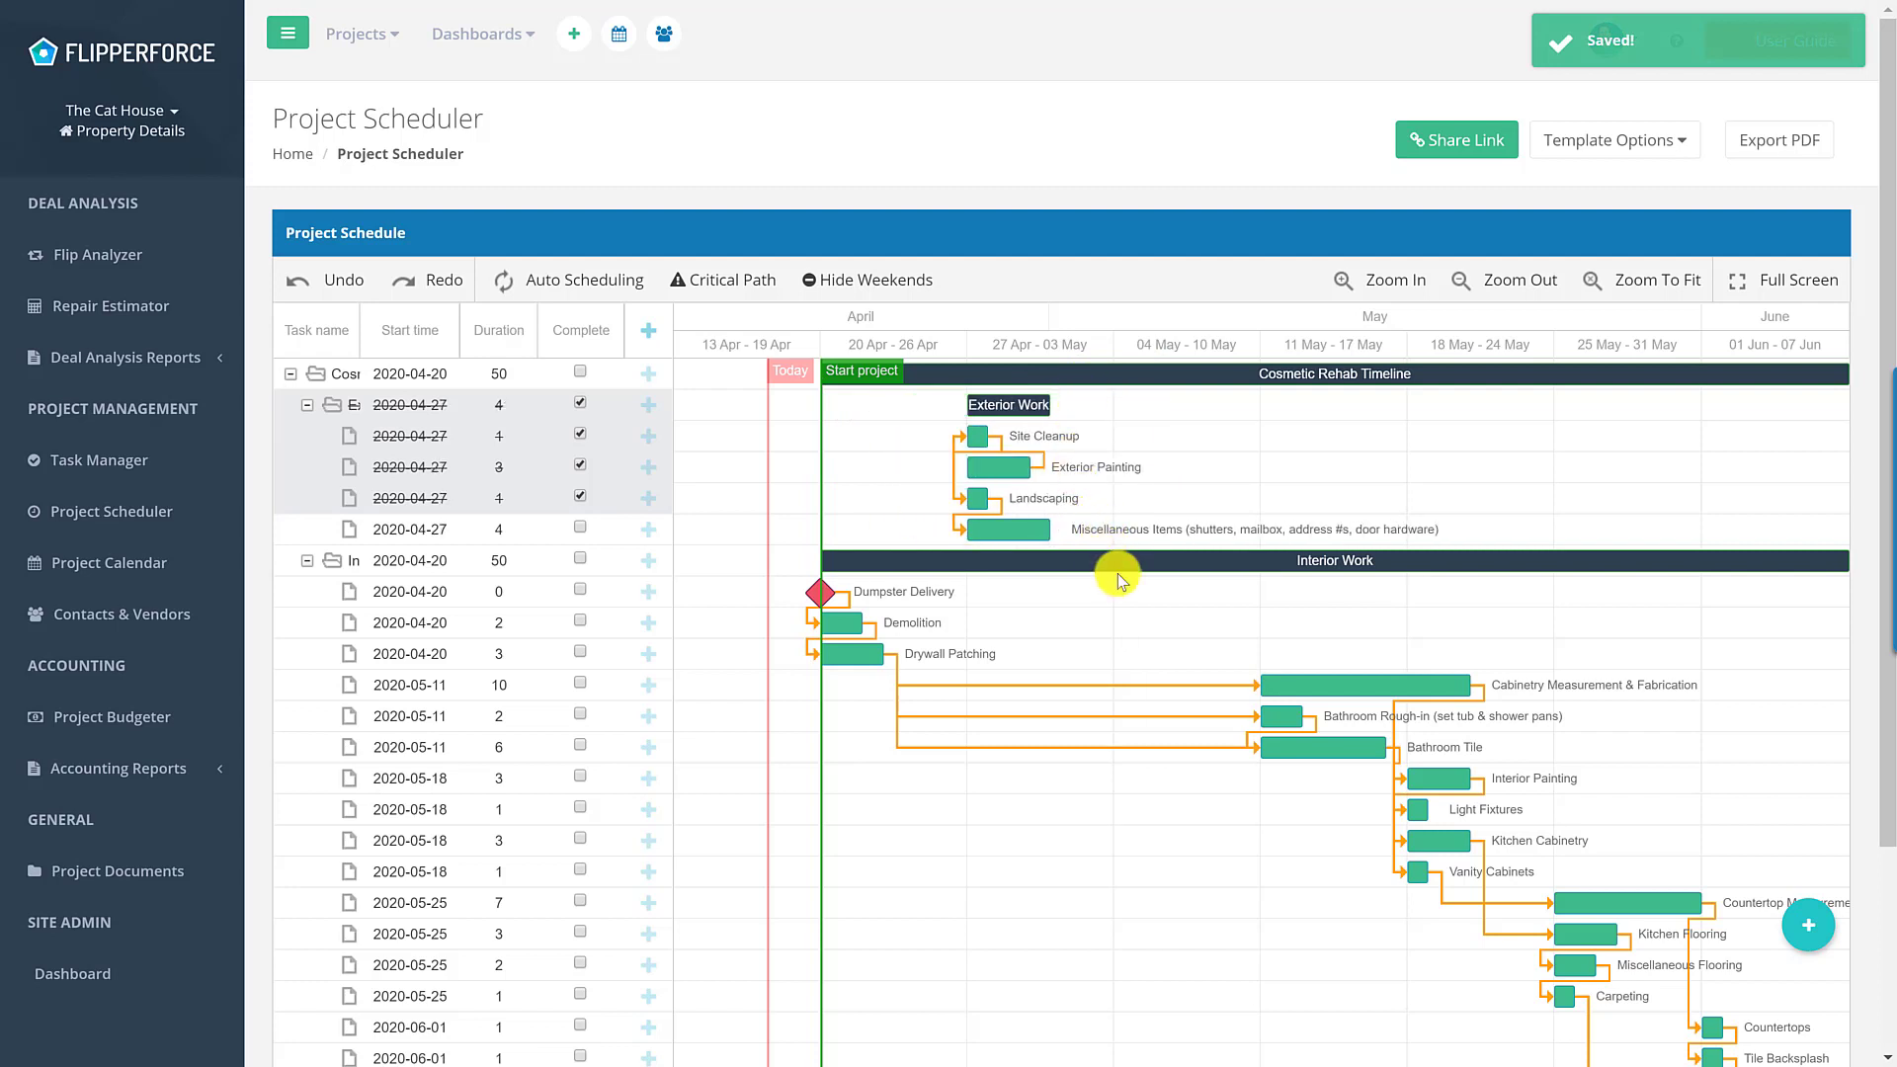
pyautogui.moveTo(1128, 573); pyautogui.dragTo(1041, 561)
pyautogui.moveTo(873, 619); pyautogui.dragTo(850, 603)
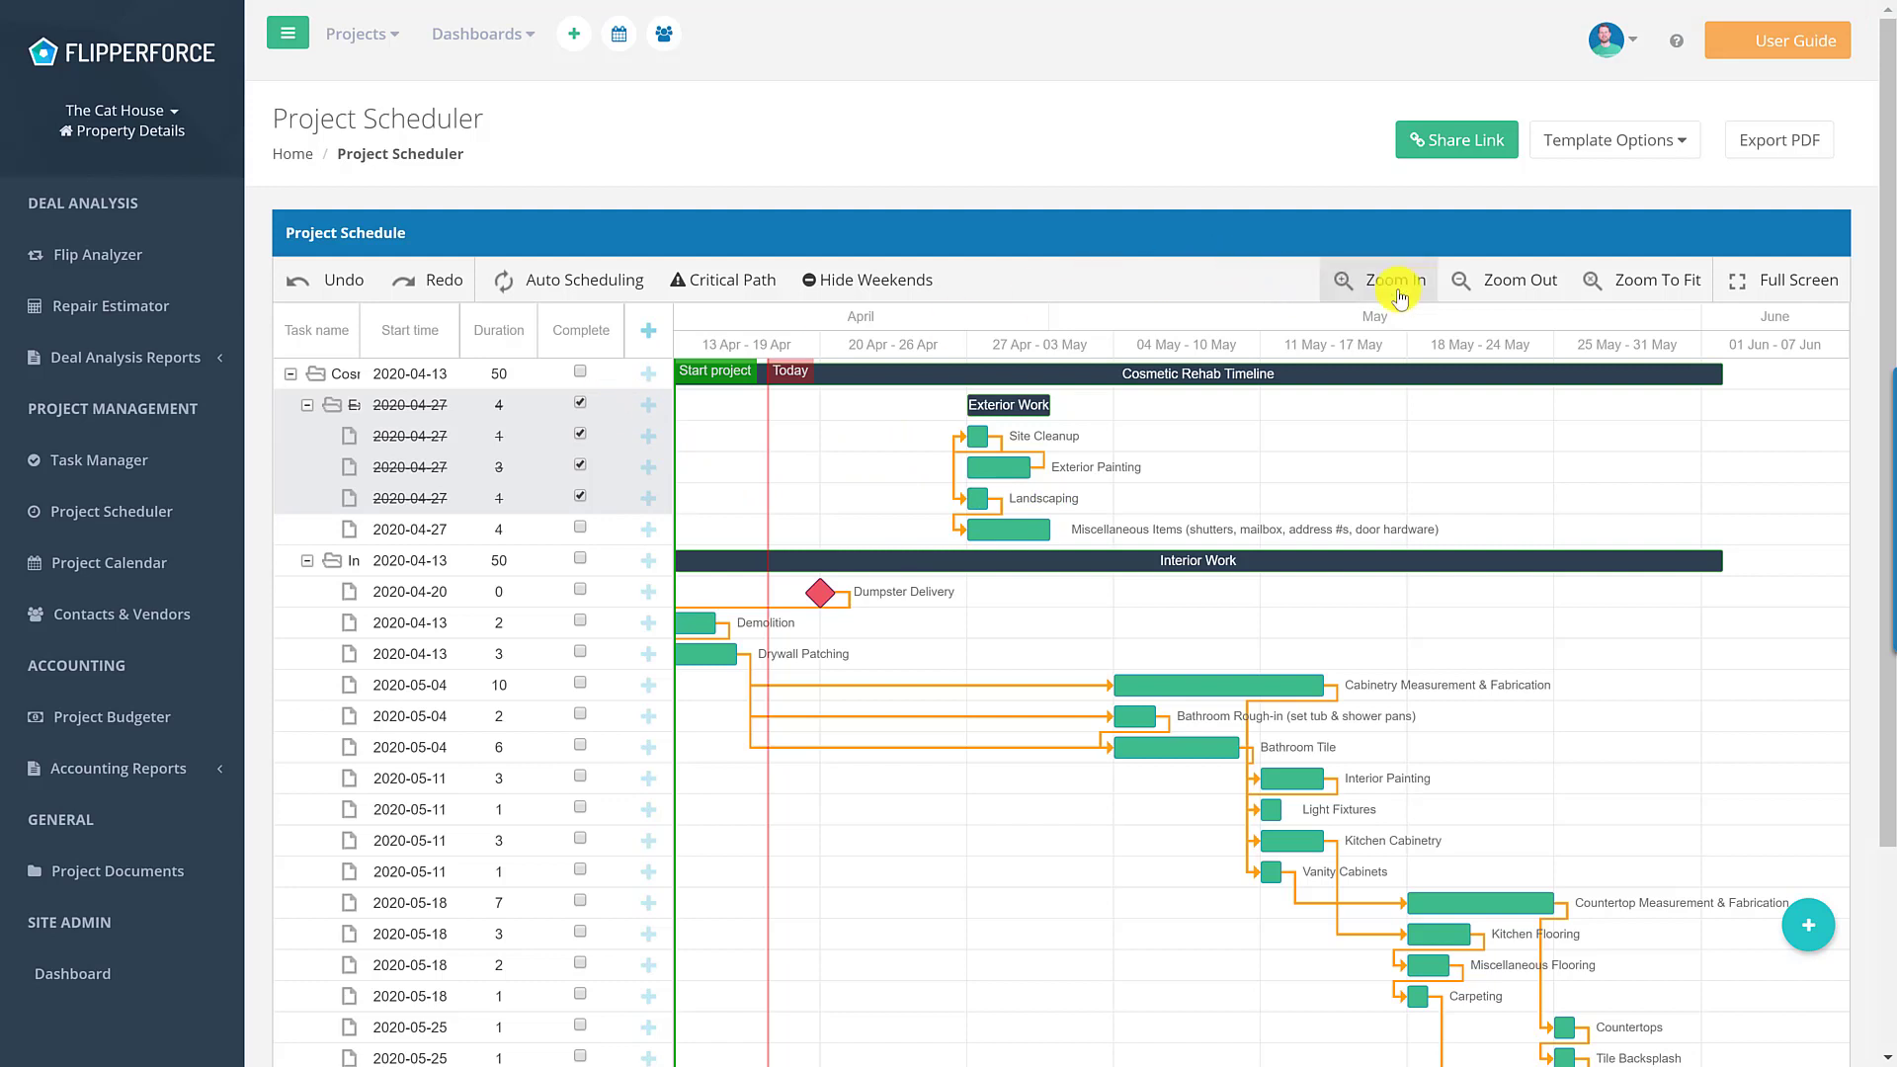
# Zoom in, then tick Complete for Interior Work, Dumpster Delivery, Demolition, Drywall Patching and Cabinetry Measurement
pyautogui.click(1606, 286)
pyautogui.click(551, 379)
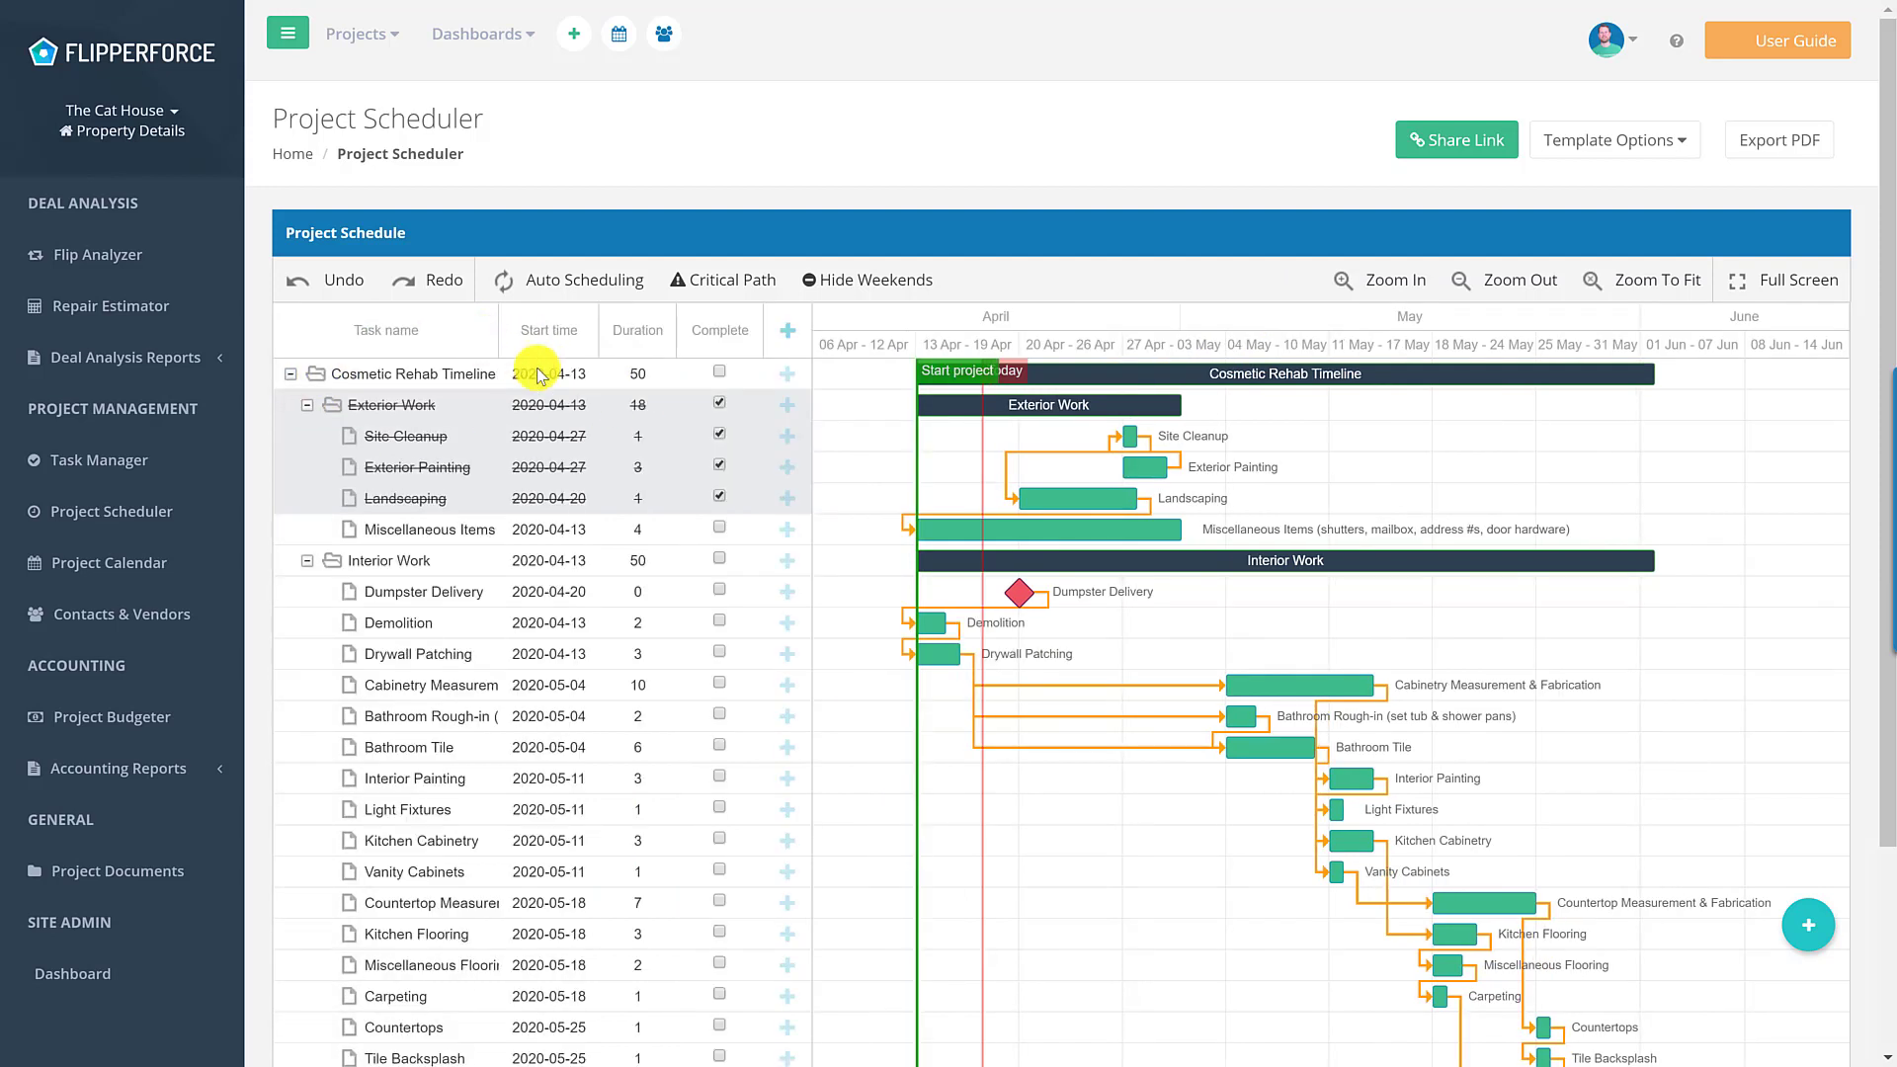
pyautogui.click(715, 556)
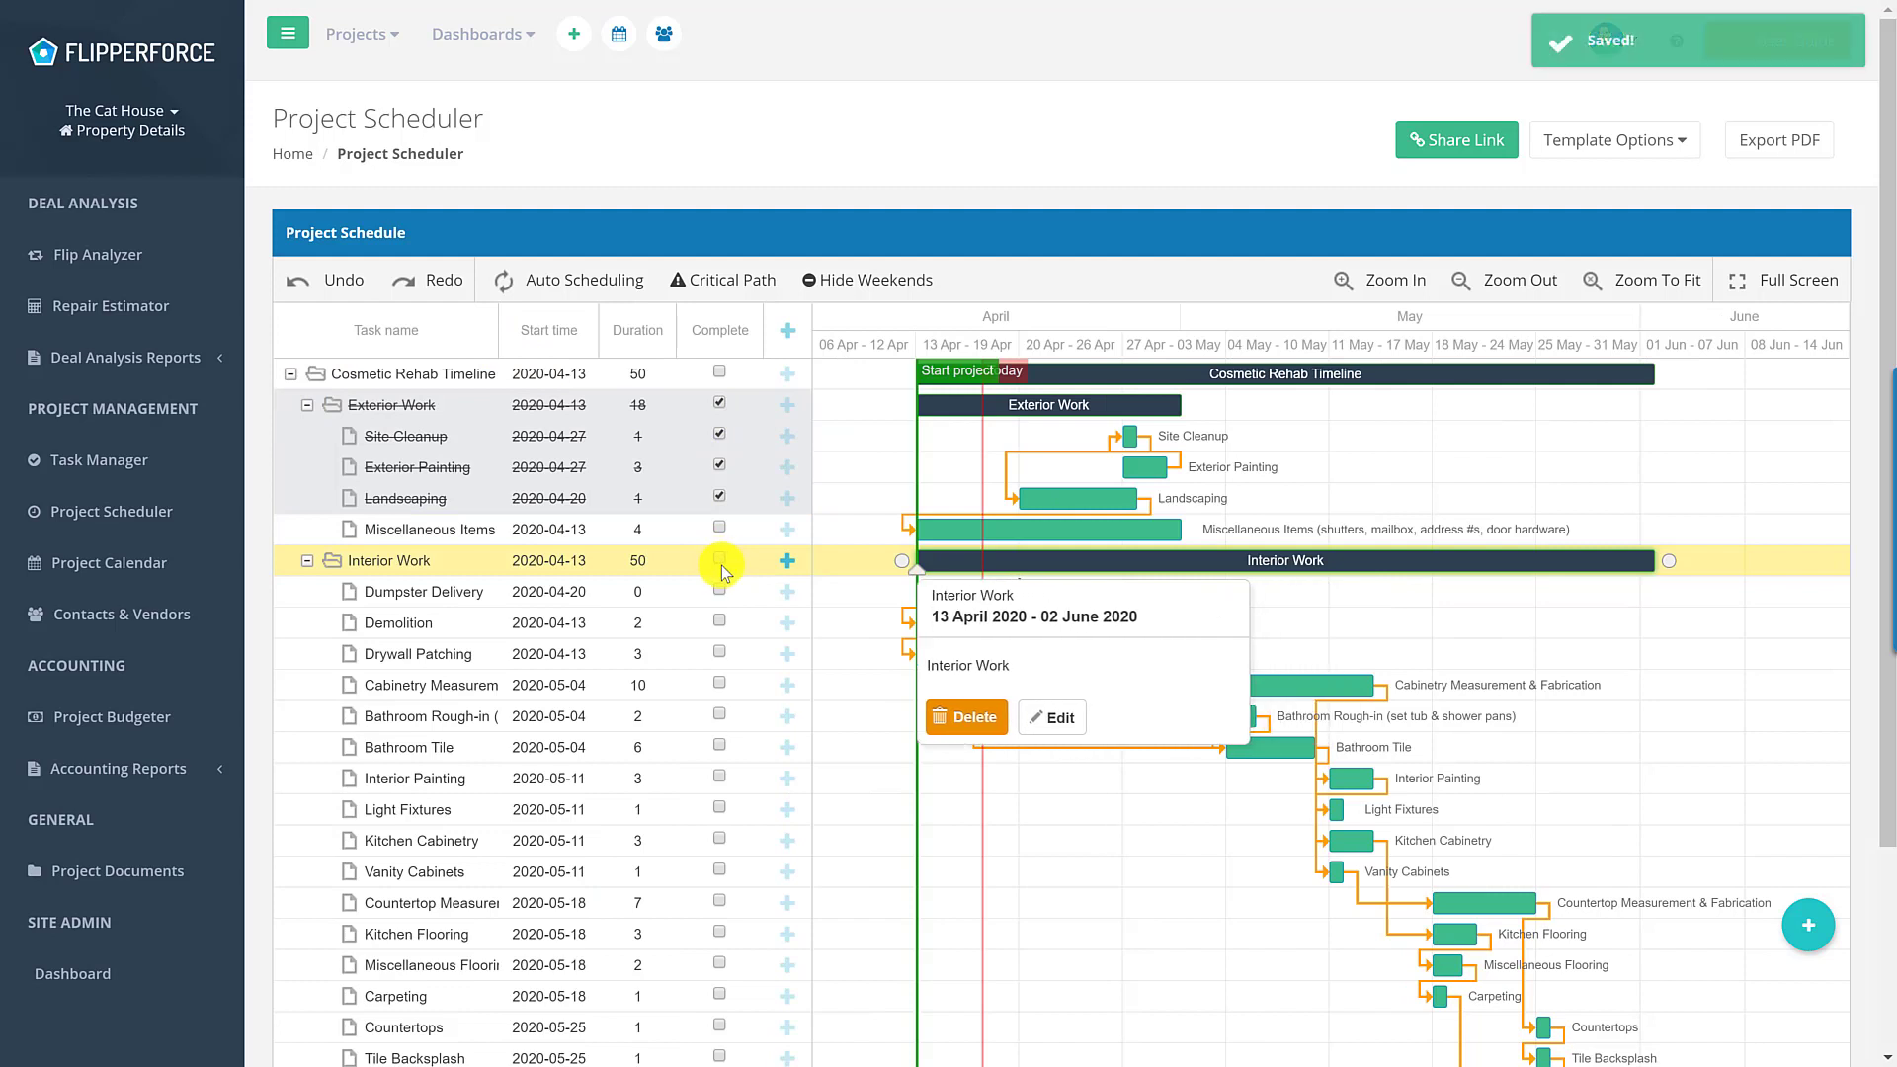
pyautogui.click(720, 587)
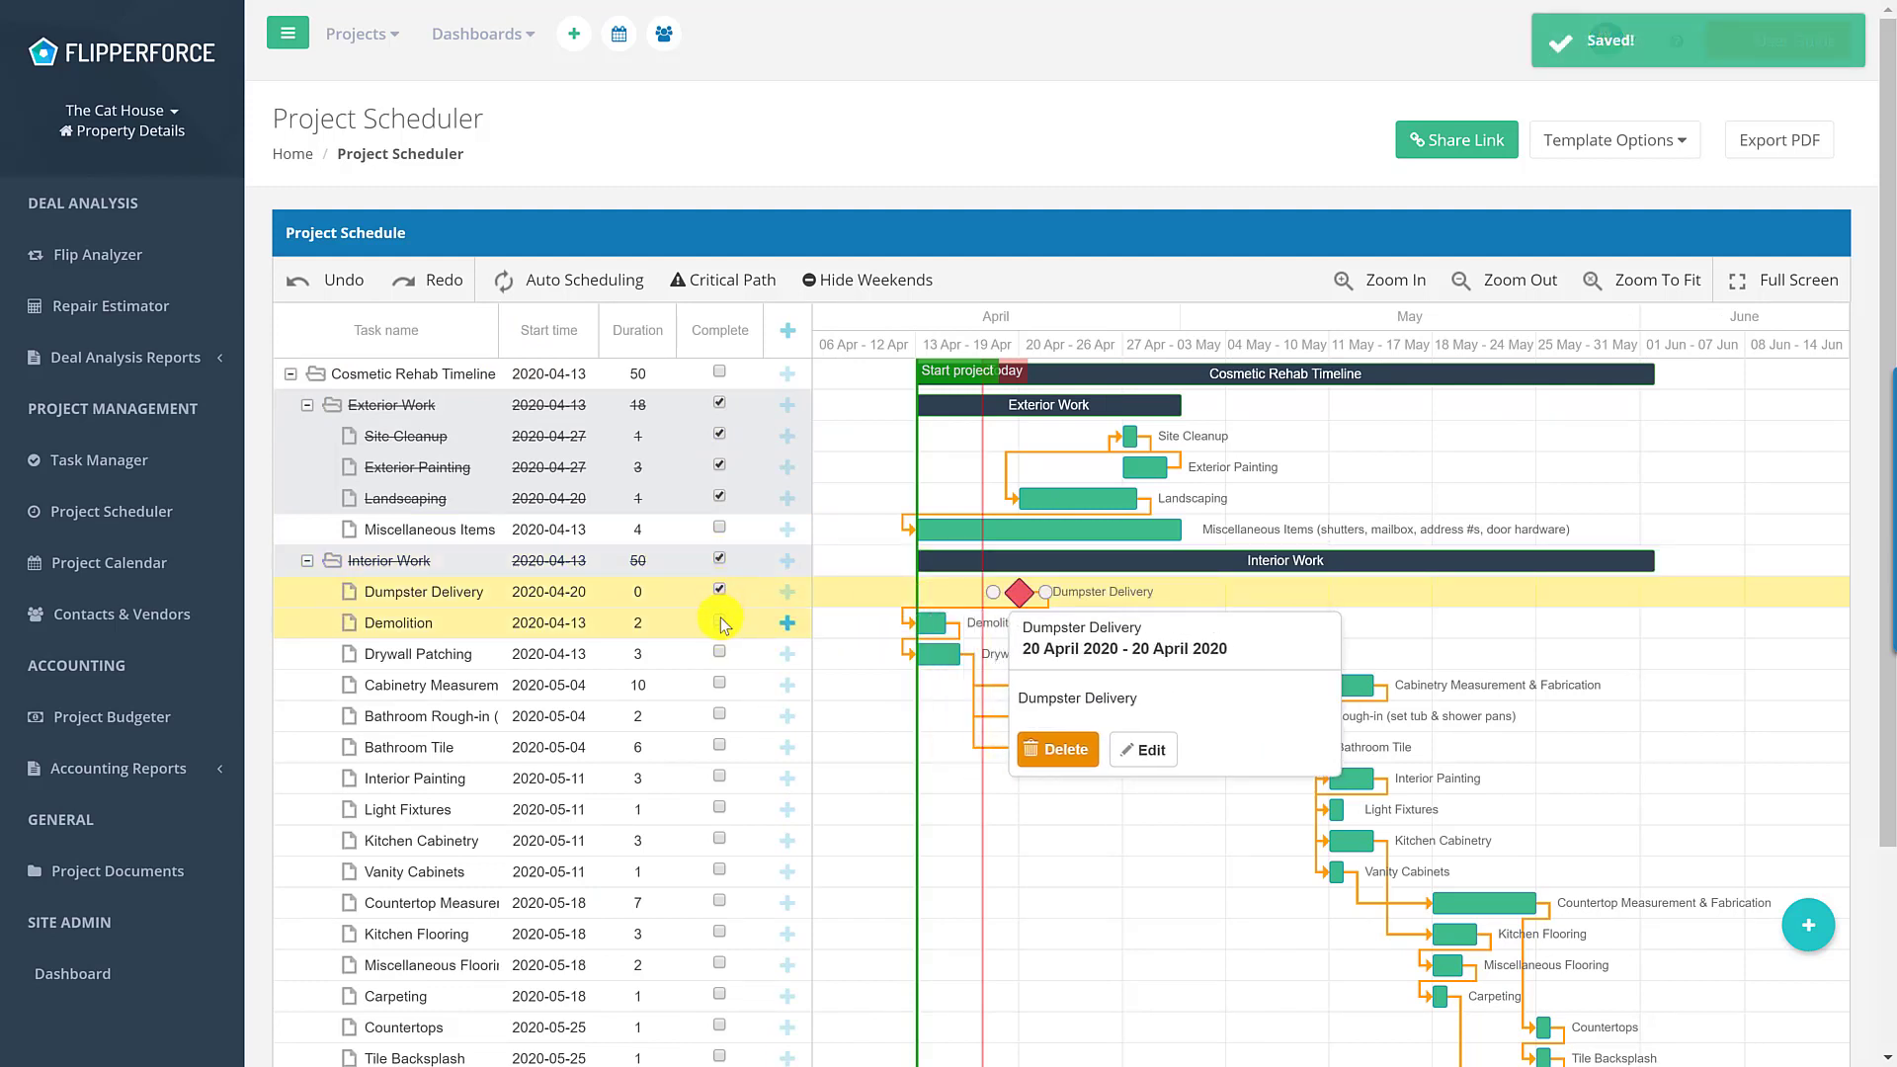
pyautogui.click(719, 620)
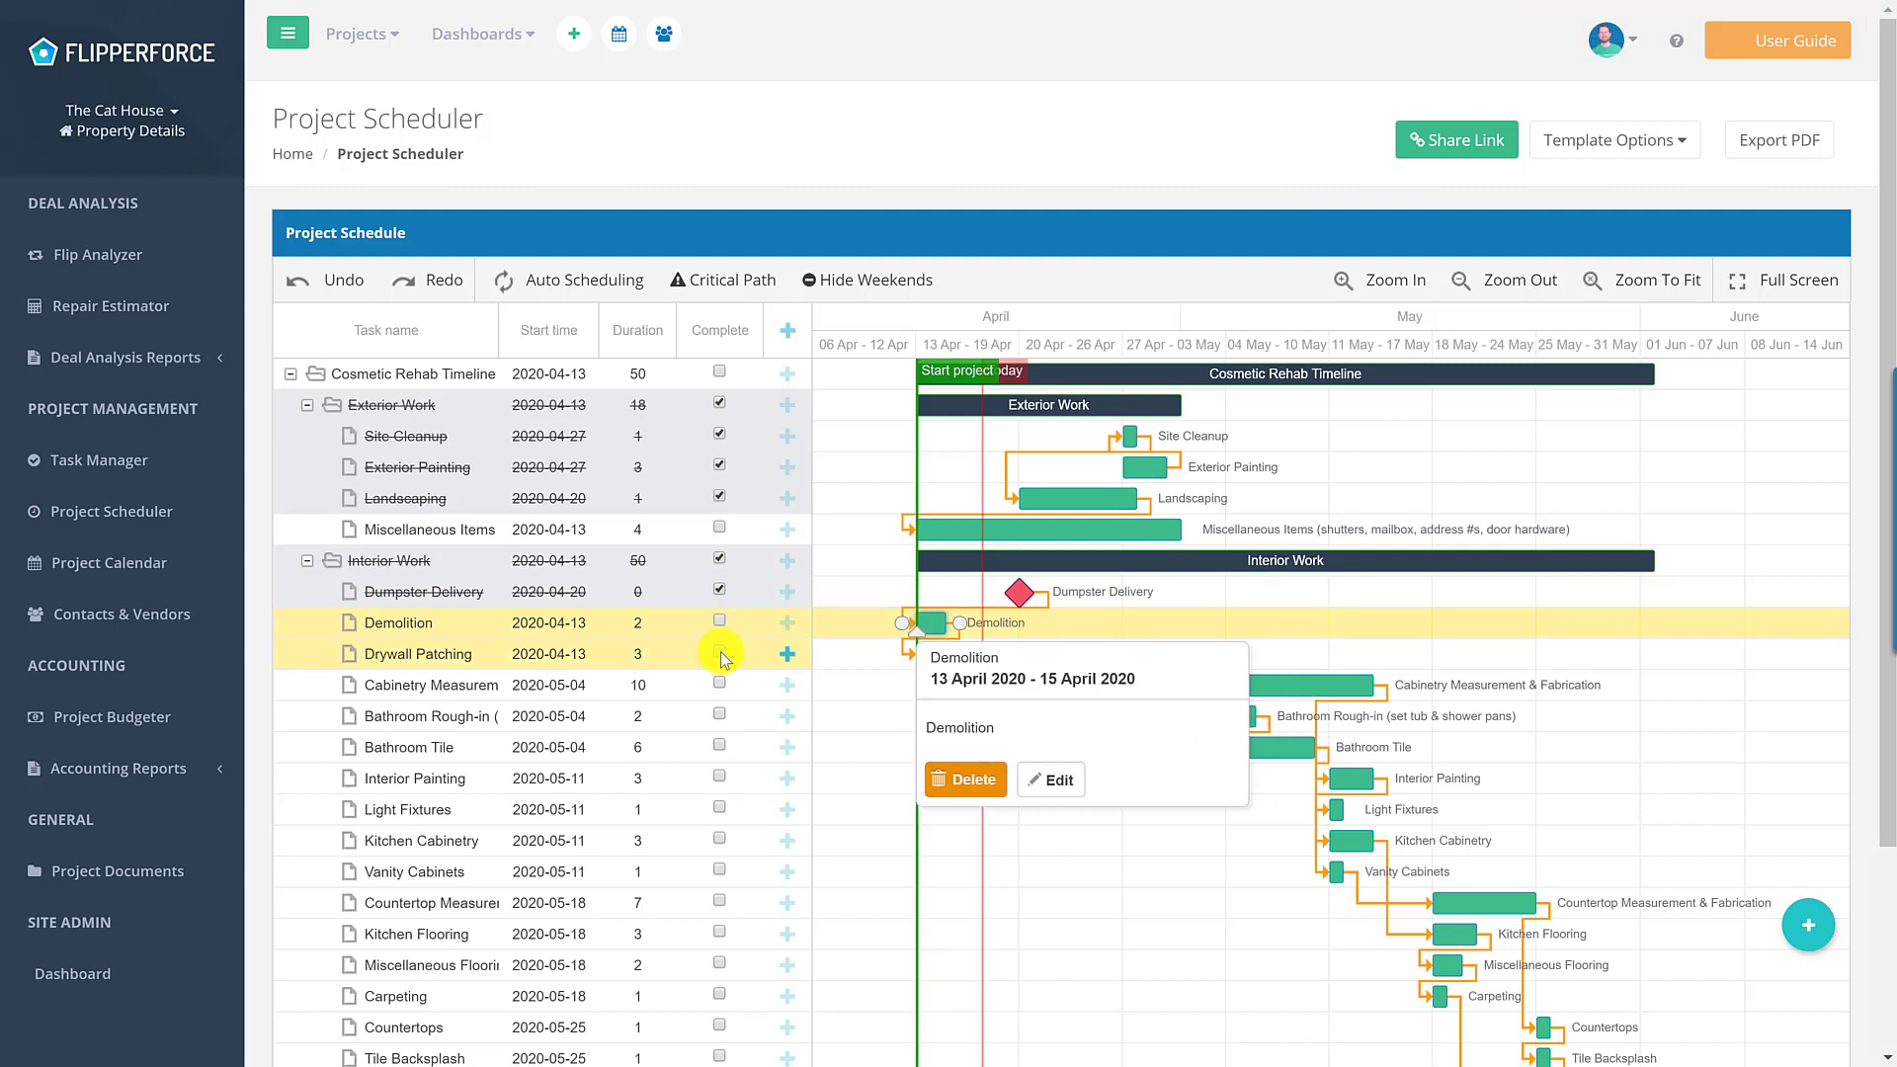
pyautogui.click(719, 652)
pyautogui.click(720, 684)
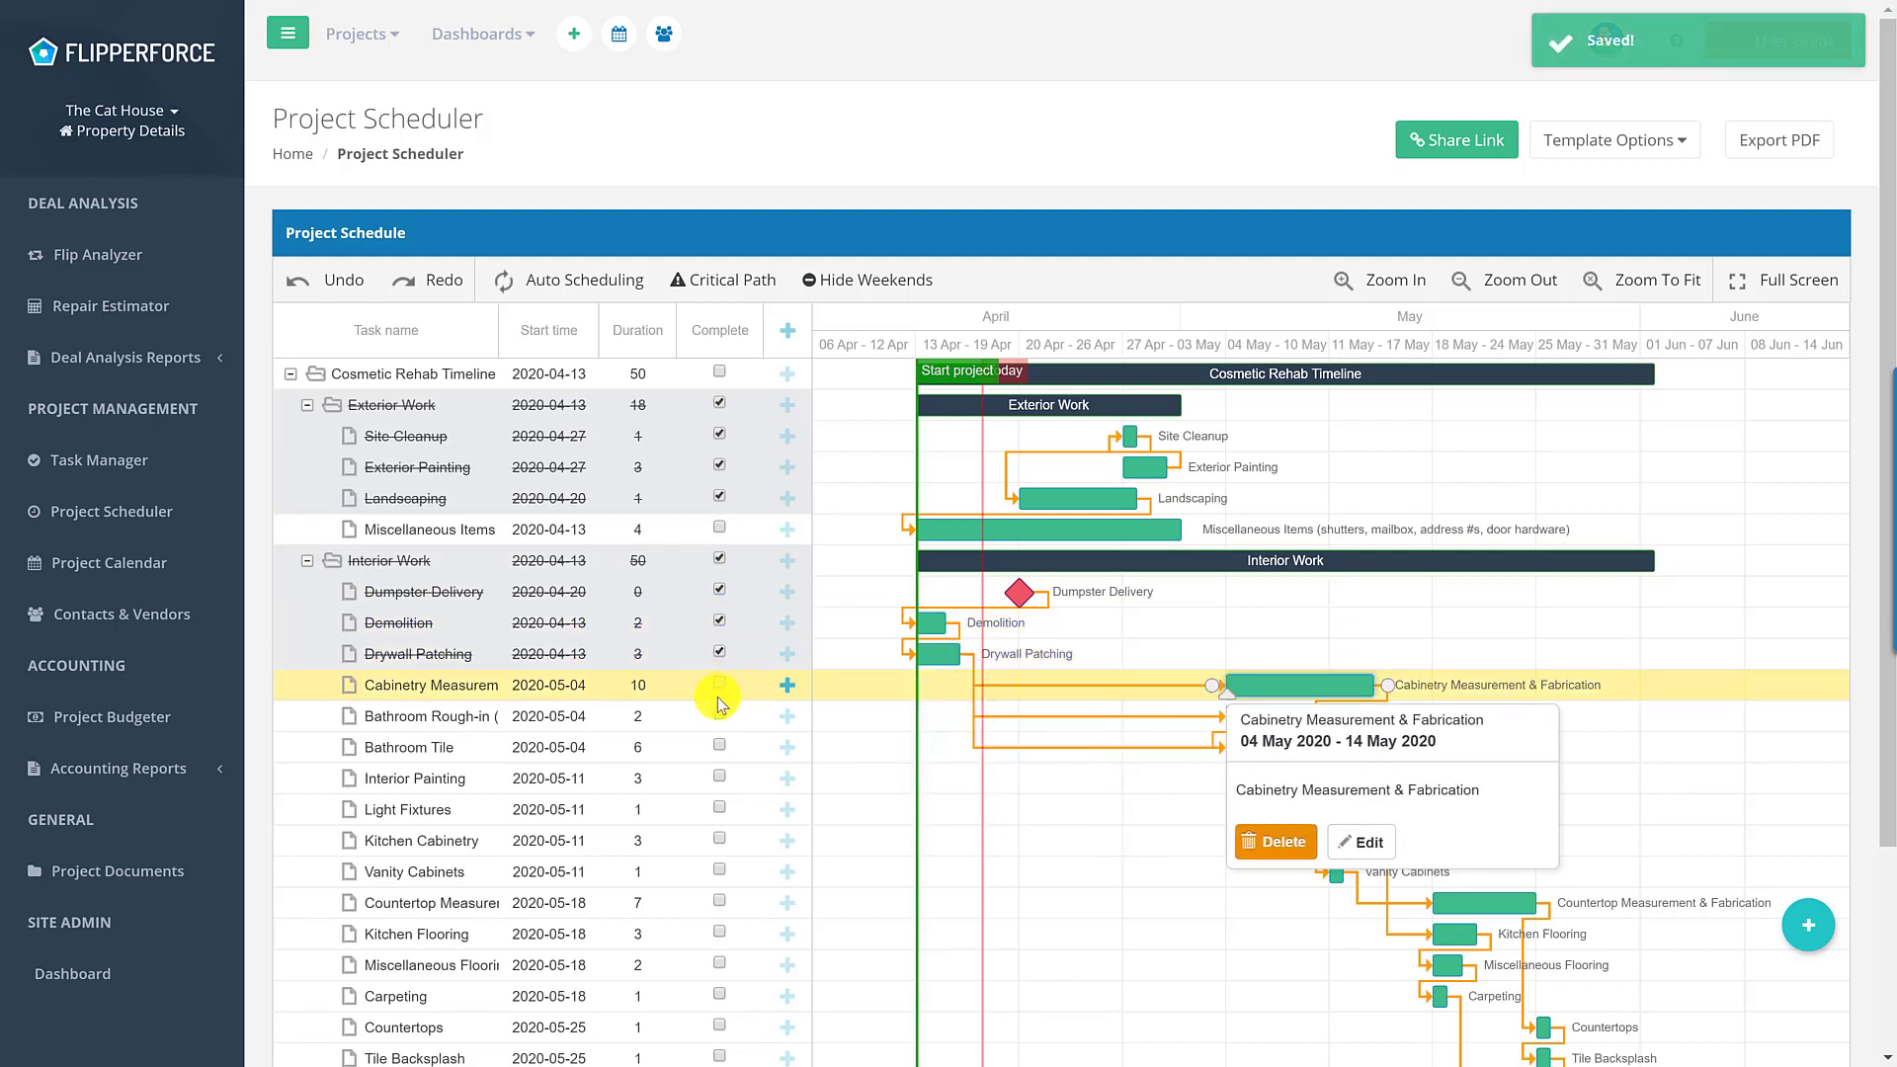
pyautogui.click(720, 714)
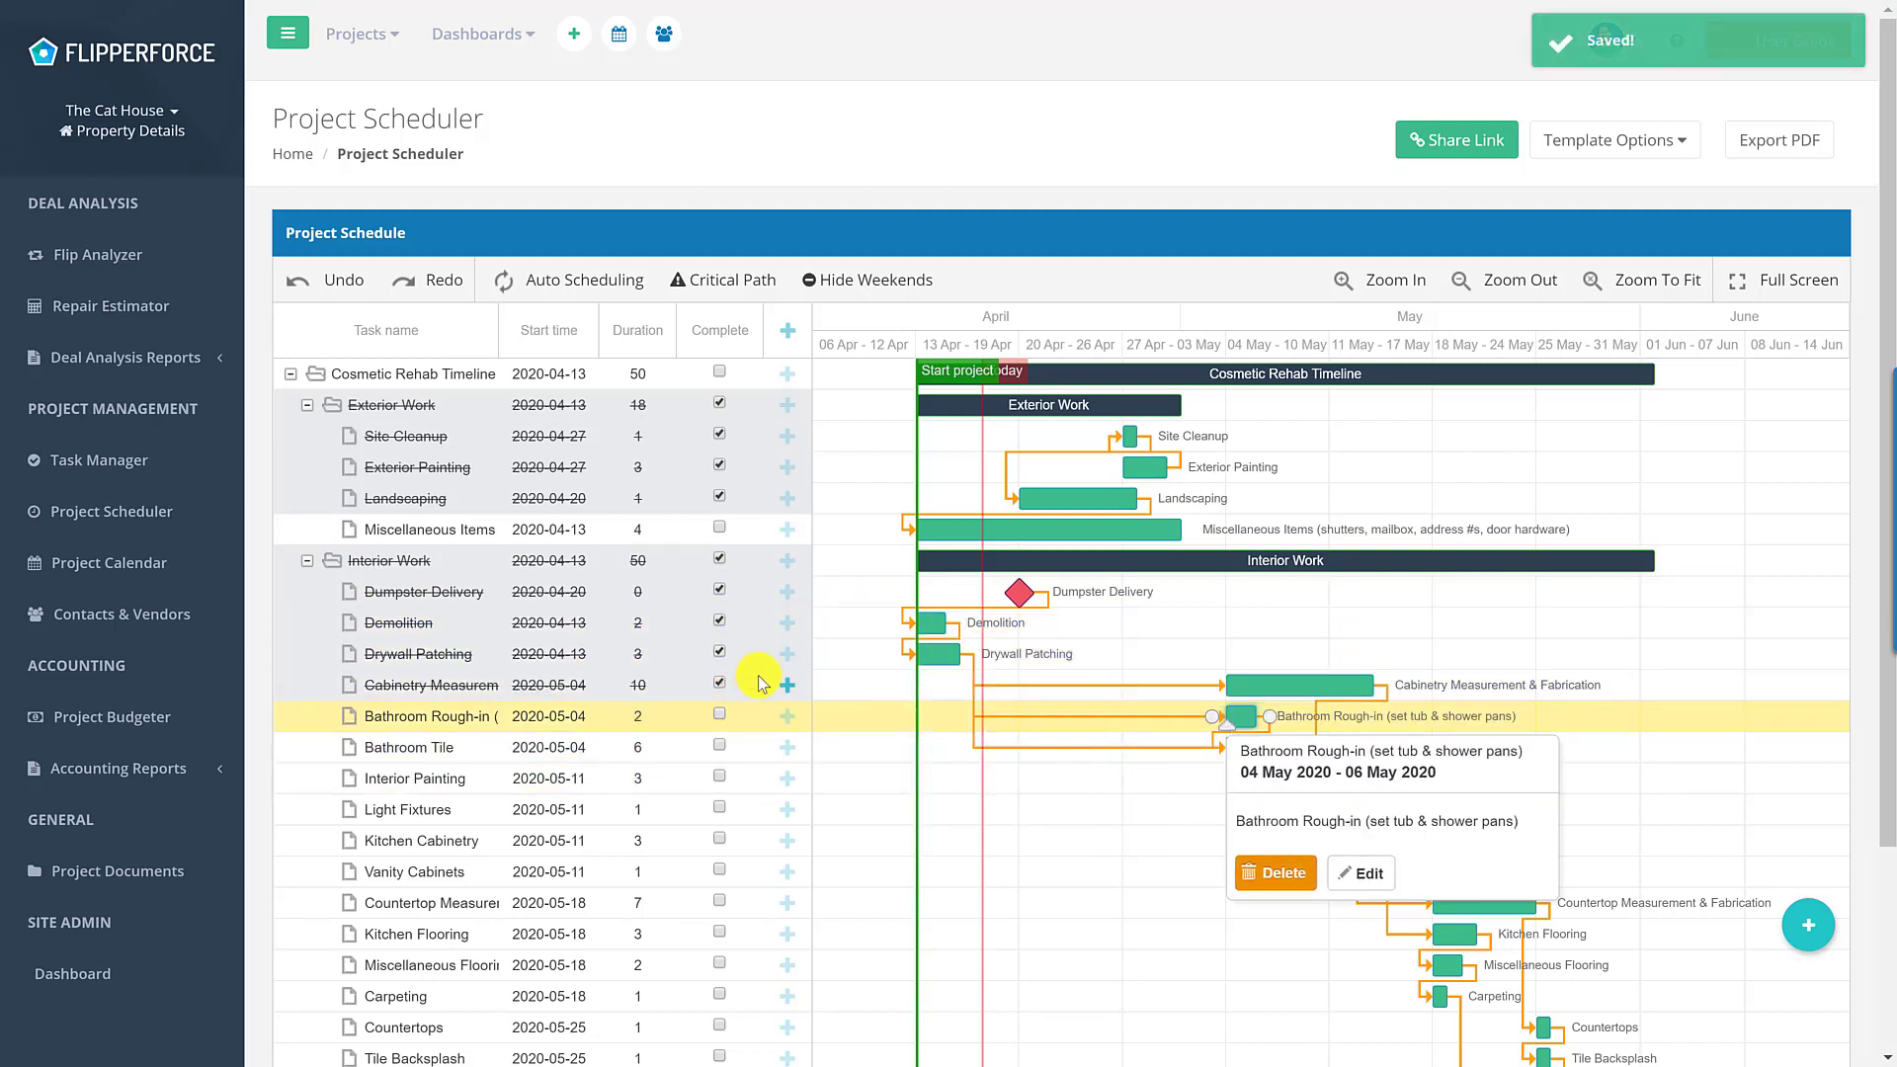